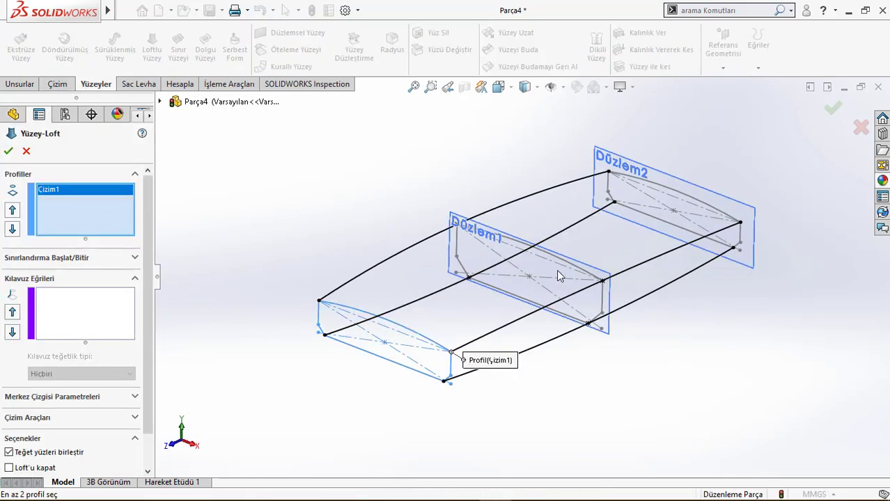
Step: Loft a surface through the Çizim2 and Çizim3 profiles, guided by the four long edge curves
{"action": "left_click", "coordinate": [558, 276]}
{"action": "left_click", "coordinate": [684, 199]}
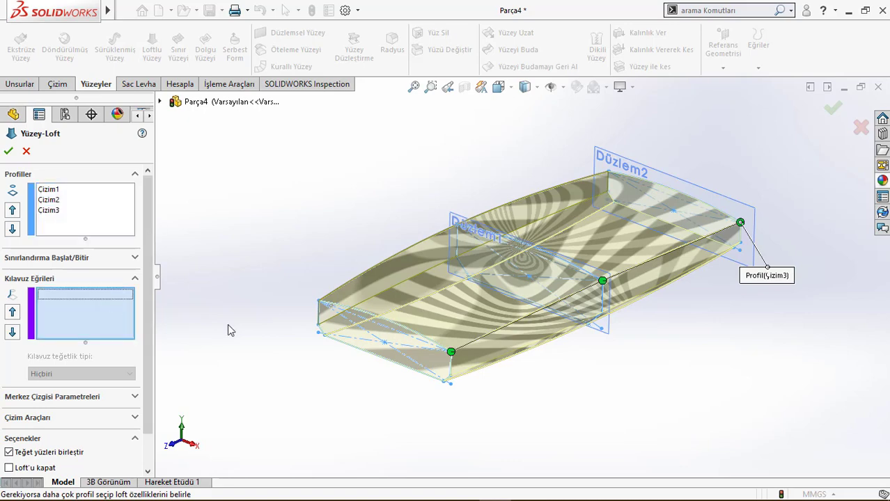
{"action": "left_click", "coordinate": [508, 331]}
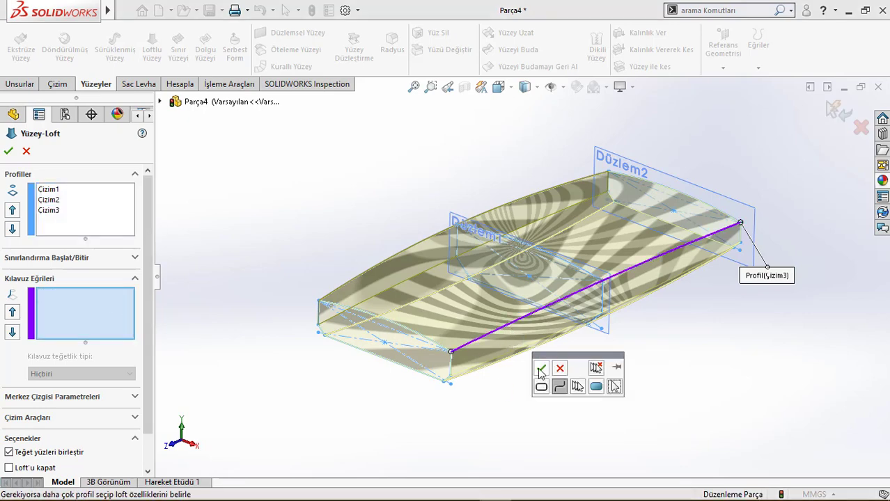
{"action": "left_click", "coordinate": [390, 270]}
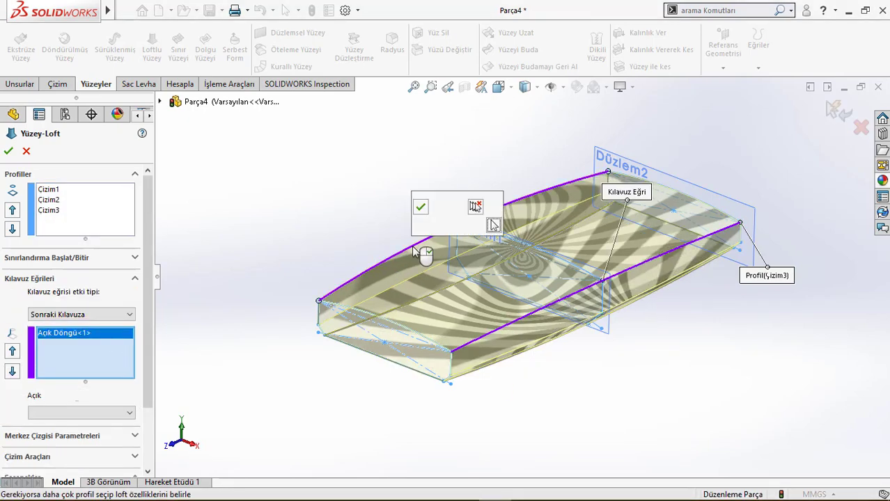
{"action": "left_click", "coordinate": [494, 356]}
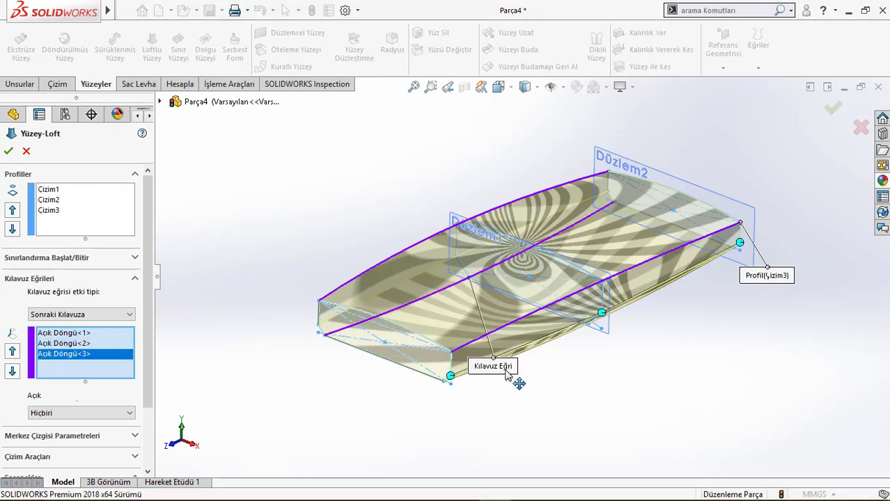
{"action": "left_click", "coordinate": [537, 353]}
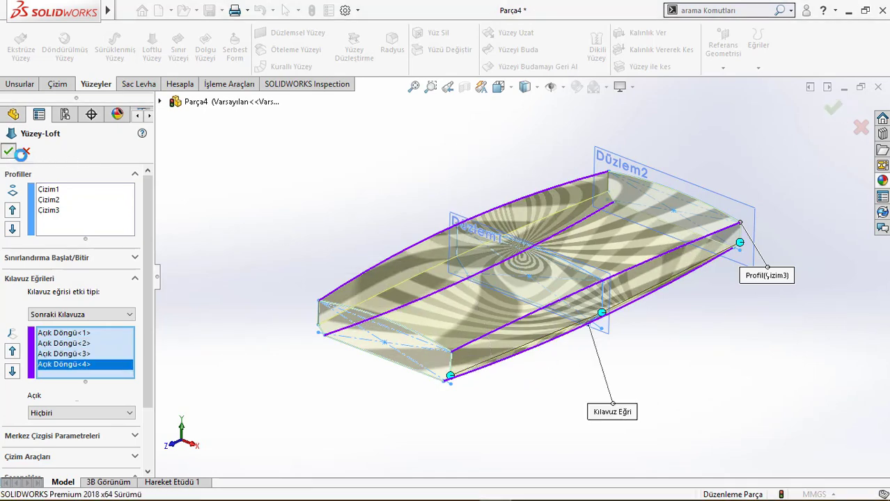
Step: Sketch a Ø300 circle on the Top Plane beside the loft
{"action": "left_click", "coordinate": [50, 243]}
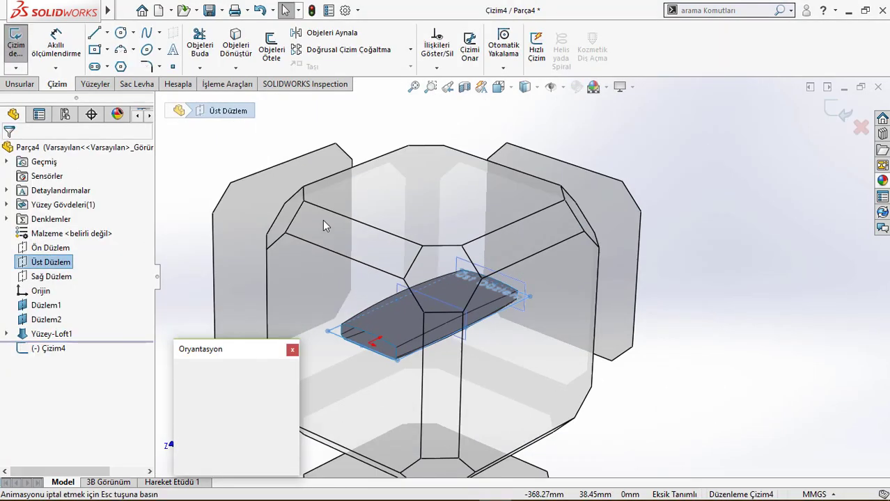
{"action": "left_click", "coordinate": [433, 276]}
{"action": "left_click", "coordinate": [492, 264]}
{"action": "key", "text": "d"}
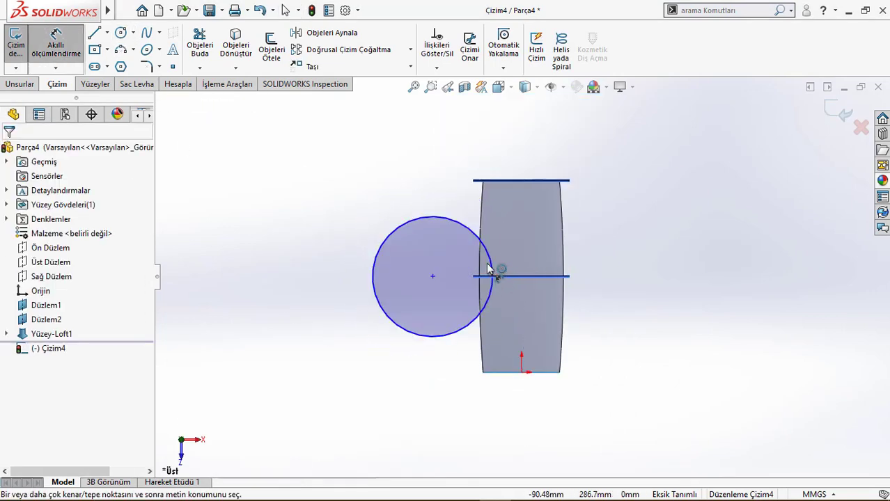
{"action": "left_click", "coordinate": [503, 245]}
{"action": "type", "text": "300"}
{"action": "key", "text": "Return"}
{"action": "left_click", "coordinate": [521, 373]}
Step: Locate the circle's centre 250 and 225 from the origin
{"action": "left_click", "coordinate": [432, 277]}
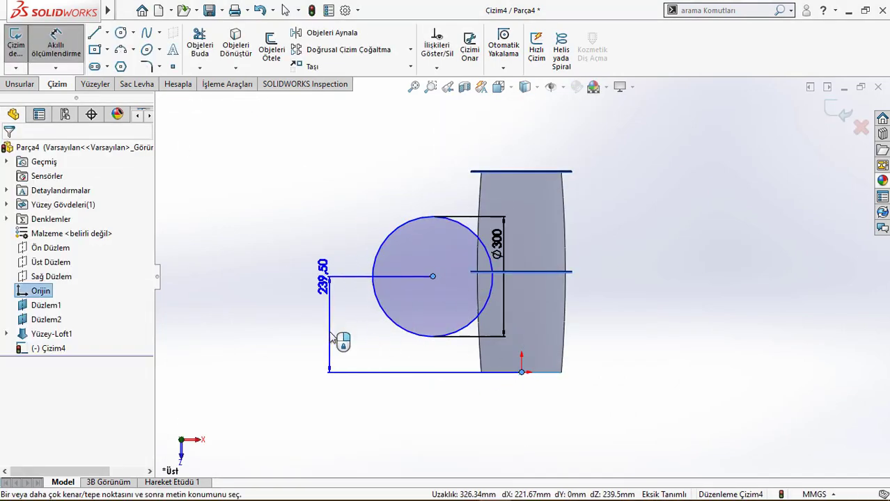
{"action": "left_click", "coordinate": [337, 333]}
{"action": "type", "text": "250"}
{"action": "key", "text": "Return"}
{"action": "left_click", "coordinate": [432, 274]}
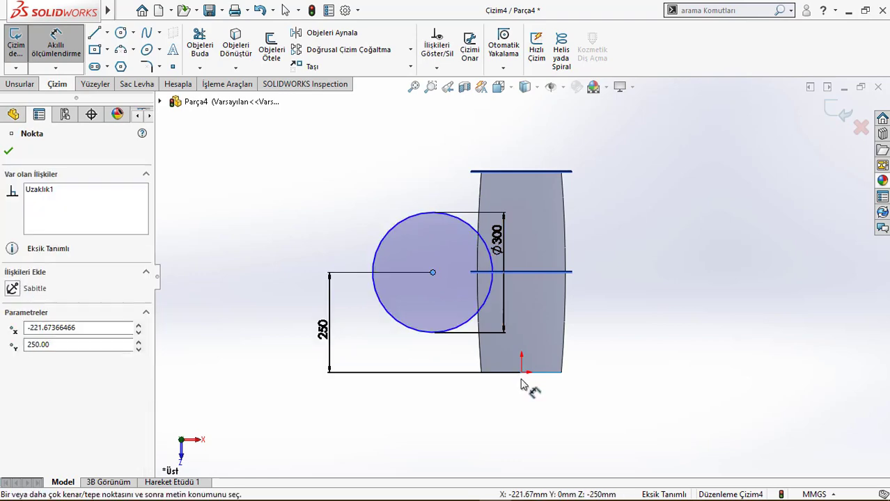
{"action": "left_click", "coordinate": [521, 372]}
{"action": "left_click", "coordinate": [495, 421]}
{"action": "type", "text": "225"}
{"action": "key", "text": "Return"}
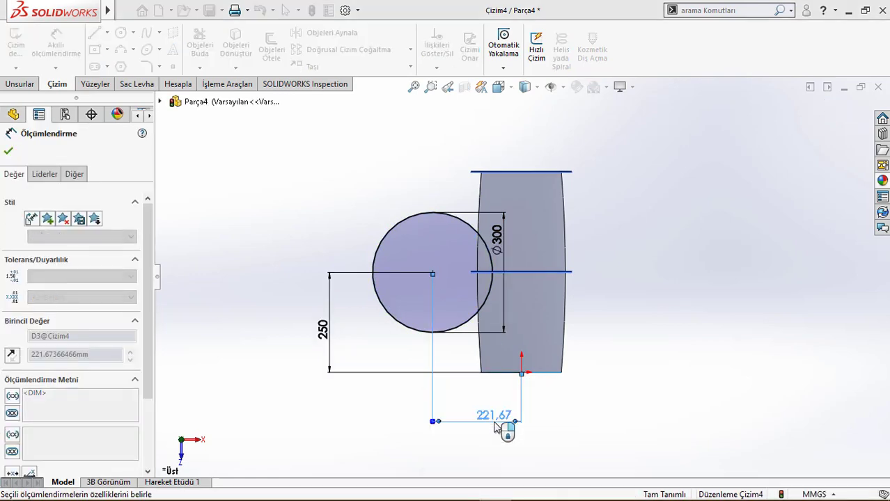
Step: Draw a centerline through the circle's centre and trim away its left half
{"action": "left_click", "coordinate": [107, 32]}
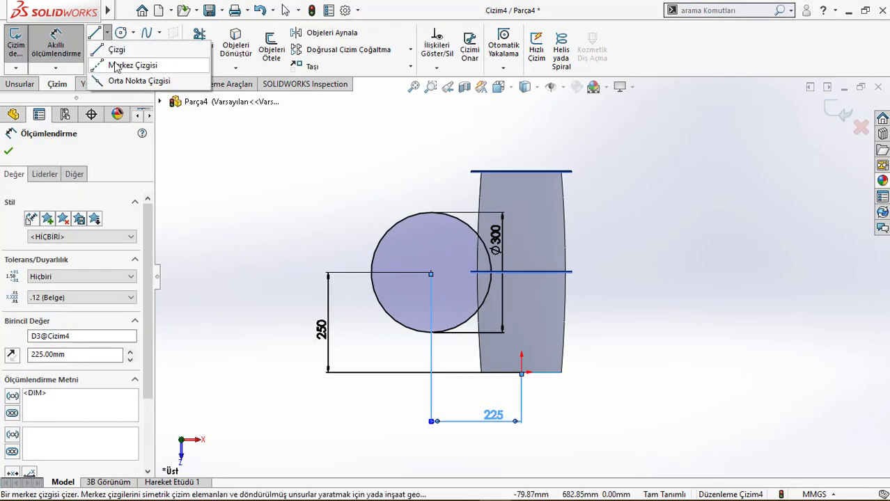
{"action": "left_click", "coordinate": [136, 62]}
{"action": "left_click", "coordinate": [431, 212]}
{"action": "left_click", "coordinate": [431, 332]}
{"action": "left_click", "coordinate": [200, 46]}
{"action": "left_click_drag", "start_coordinate": [371, 161], "coordinate": [401, 242]}
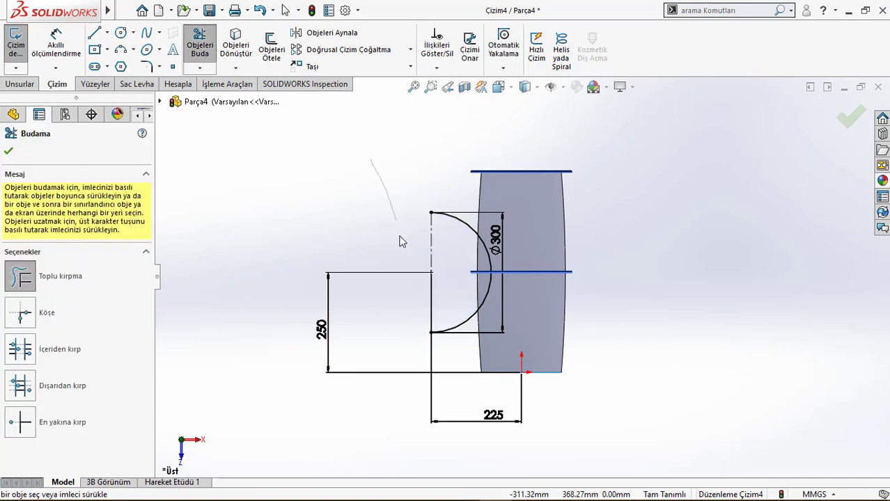
{"action": "left_click", "coordinate": [95, 83]}
Step: Revolve the half-circle into a sphere surface
{"action": "left_click", "coordinate": [64, 48]}
{"action": "left_click", "coordinate": [8, 150]}
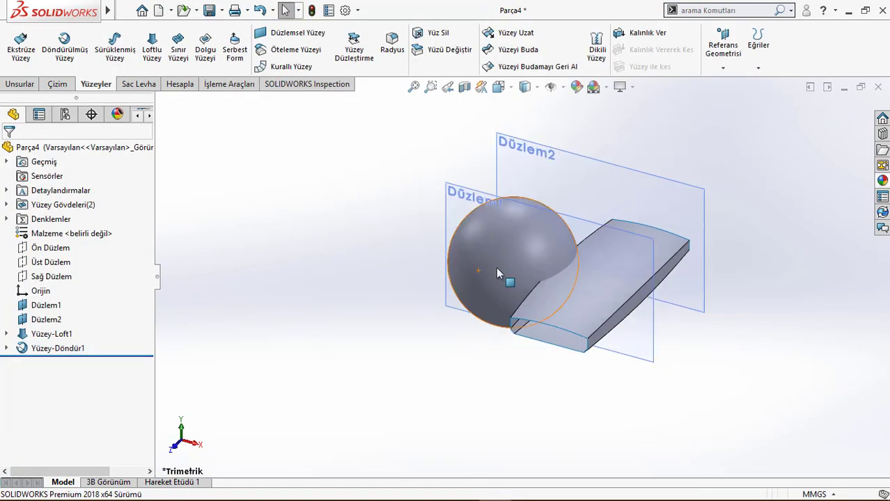
{"action": "scroll", "coordinate": [519, 277], "scroll_direction": "up", "scroll_amount": 2}
Step: Sketch a second circle on the Top Plane, its centre 250 and 225 from the origin
{"action": "left_click", "coordinate": [68, 268]}
{"action": "left_click", "coordinate": [77, 244]}
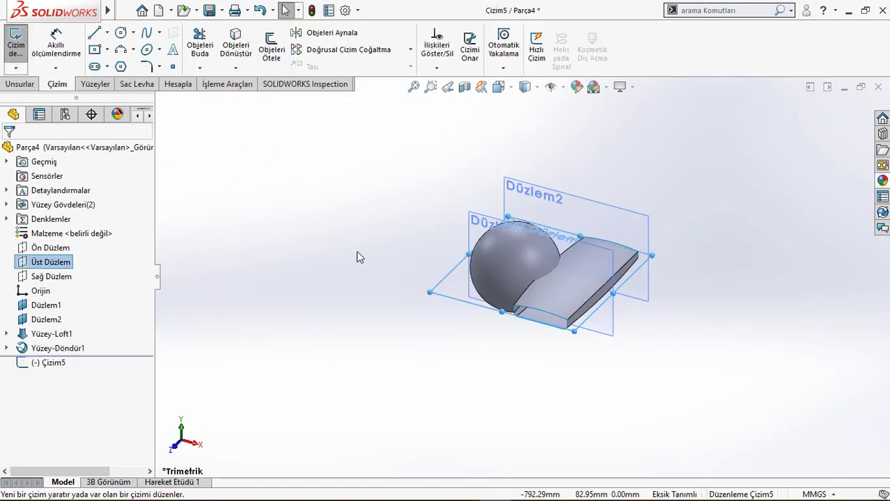
{"action": "key", "text": "space"}
{"action": "left_click", "coordinate": [364, 239]}
{"action": "left_click_drag", "start_coordinate": [609, 287], "coordinate": [615, 233]}
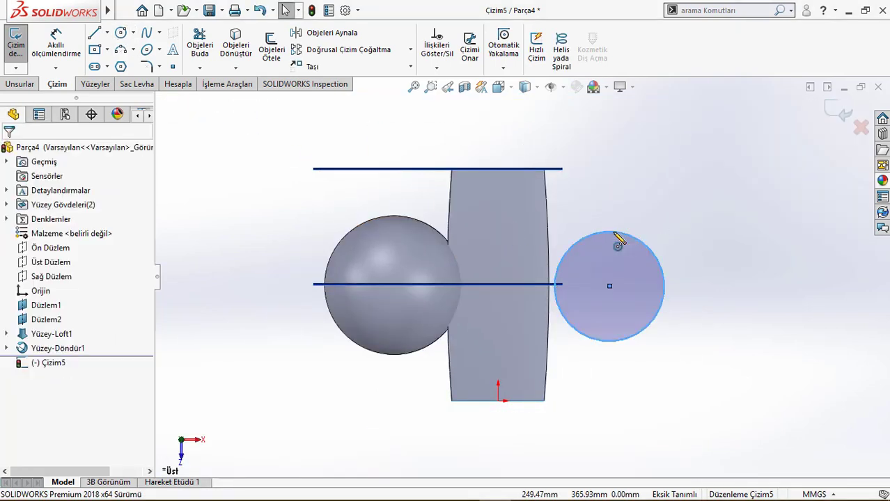
{"action": "left_click", "coordinate": [724, 339]}
{"action": "type", "text": "250"}
{"action": "key", "text": "Return"}
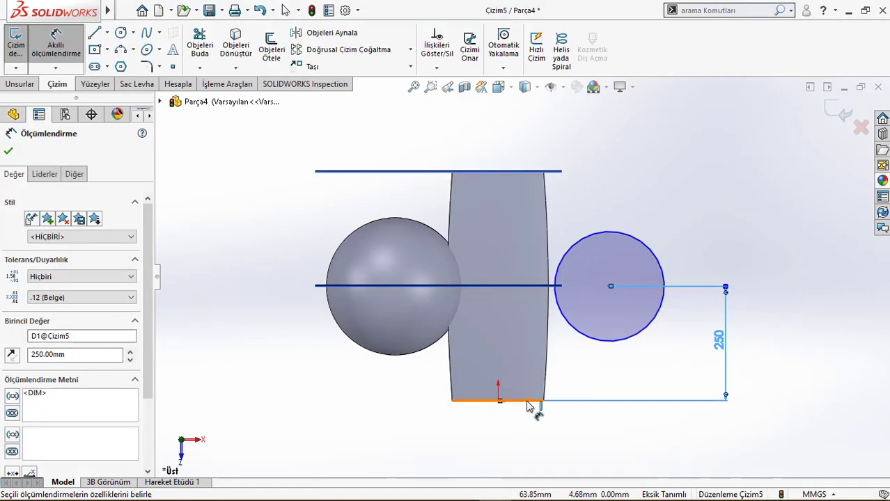
{"action": "left_click", "coordinate": [498, 403]}
{"action": "left_click", "coordinate": [605, 279]}
{"action": "left_click", "coordinate": [578, 180]}
{"action": "type", "text": "225"}
{"action": "key", "text": "Return"}
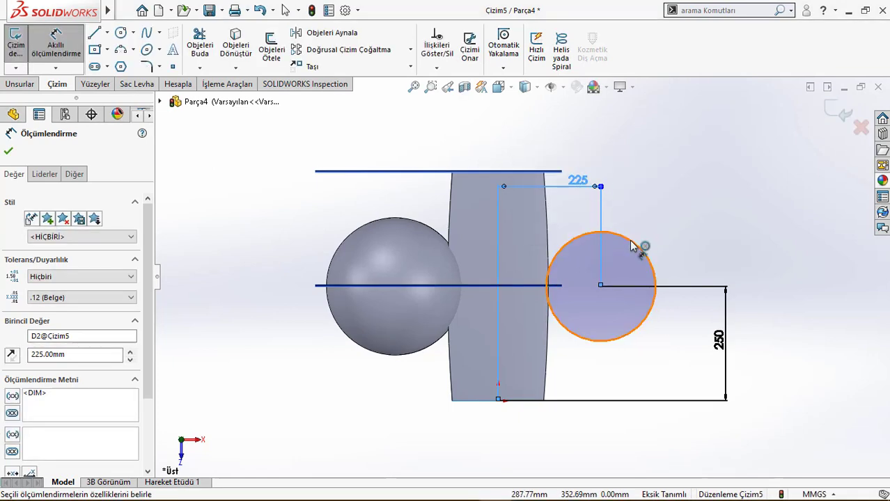
Step: Set the second circle's diameter to 300
{"action": "left_click", "coordinate": [654, 229]}
{"action": "type", "text": "250"}
{"action": "key", "text": "Return"}
{"action": "double_click", "coordinate": [653, 216]}
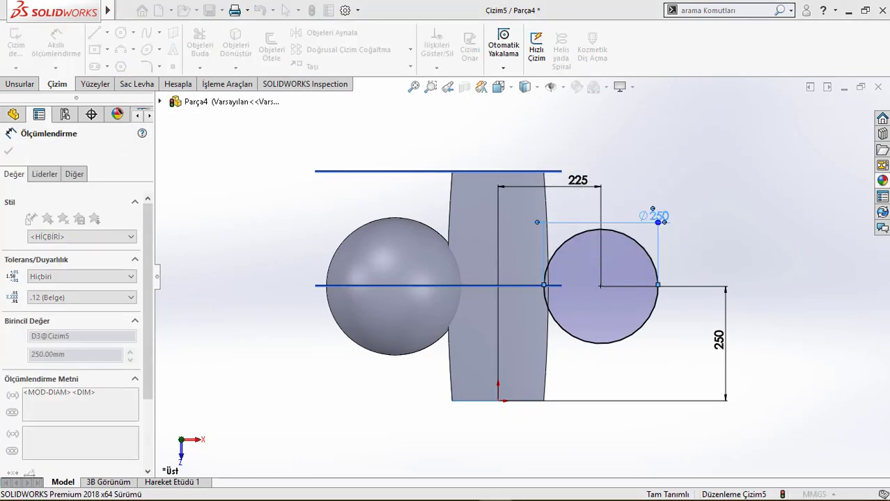
{"action": "type", "text": "300"}
{"action": "key", "text": "Return"}
Step: Draw a vertical centerline through the circle and trim away its right half
{"action": "left_click", "coordinate": [106, 33]}
{"action": "left_click", "coordinate": [125, 65]}
{"action": "left_click", "coordinate": [600, 219]}
{"action": "left_click", "coordinate": [600, 355]}
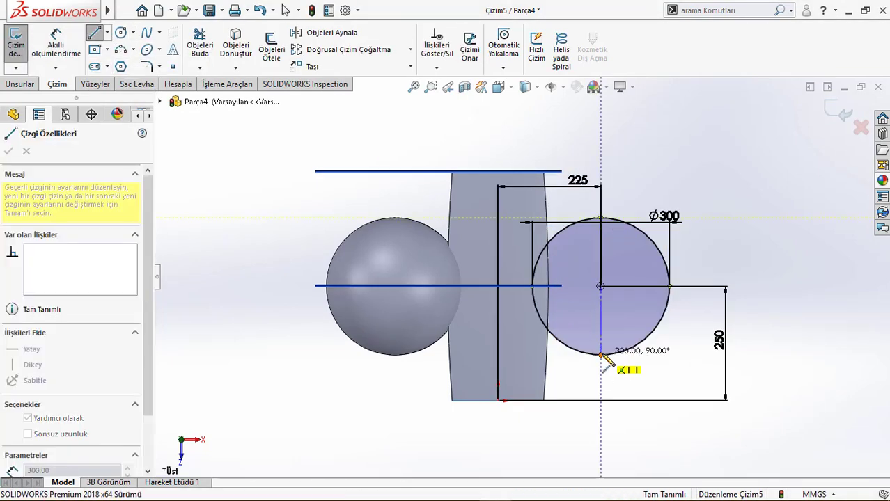
{"action": "left_click", "coordinate": [200, 46]}
{"action": "left_click_drag", "start_coordinate": [630, 196], "coordinate": [686, 292]}
Step: Revolve the half-circle into a second sphere surface, then start Trim Surface
{"action": "left_click", "coordinate": [96, 84]}
{"action": "left_click", "coordinate": [64, 46]}
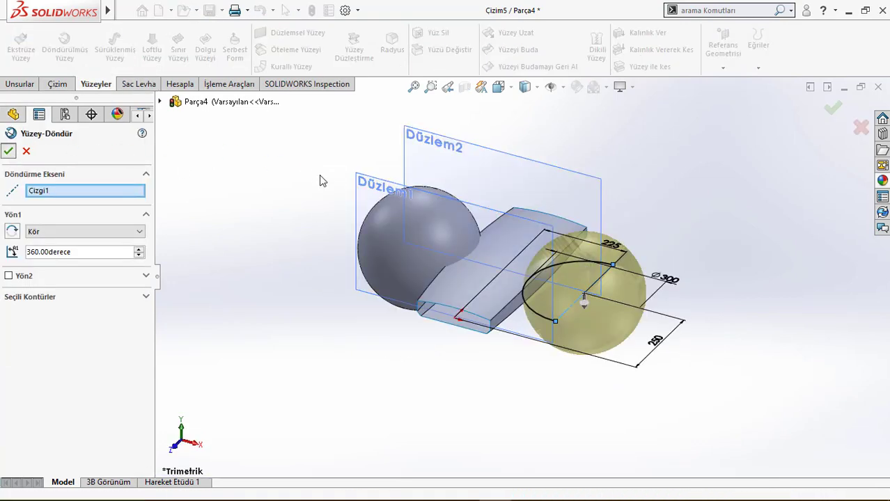
{"action": "key", "text": "Return"}
{"action": "left_click", "coordinate": [517, 49]}
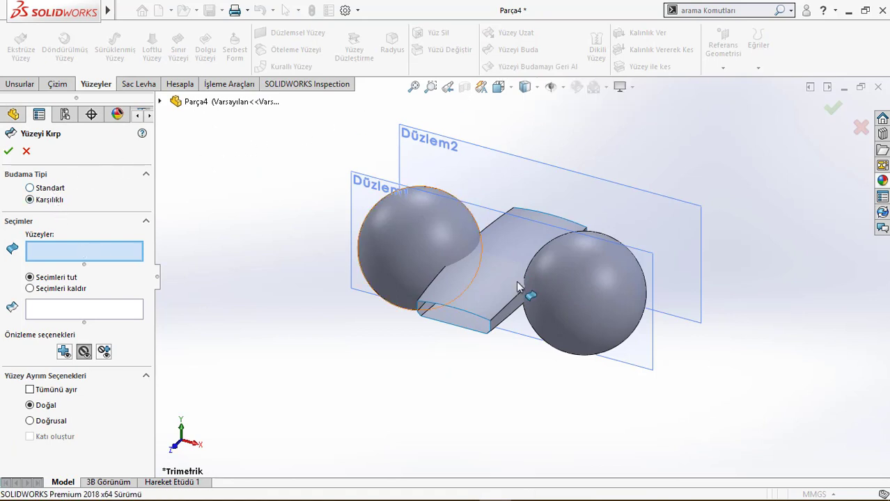
Step: Mutually trim both spheres and the loft, keeping the notched loft piece
{"action": "left_click", "coordinate": [418, 239]}
{"action": "left_click", "coordinate": [500, 271]}
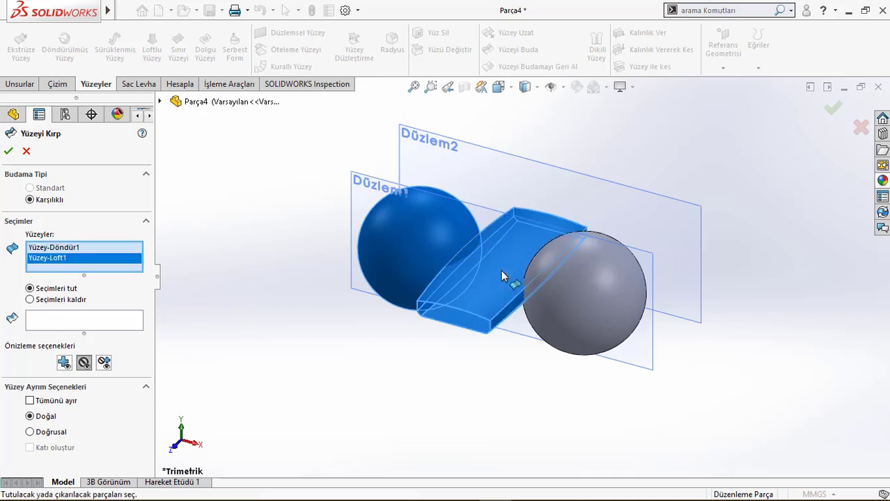
{"action": "left_click", "coordinate": [580, 290]}
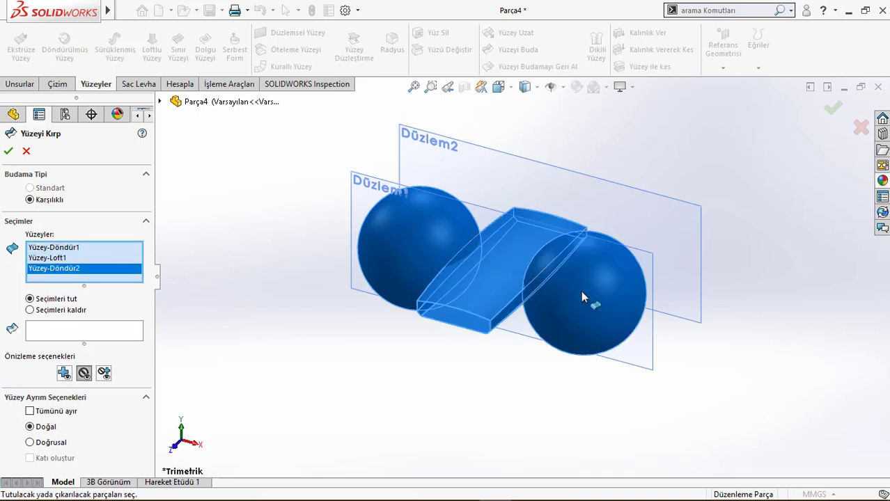
{"action": "left_click", "coordinate": [96, 333]}
{"action": "left_click", "coordinate": [474, 277]}
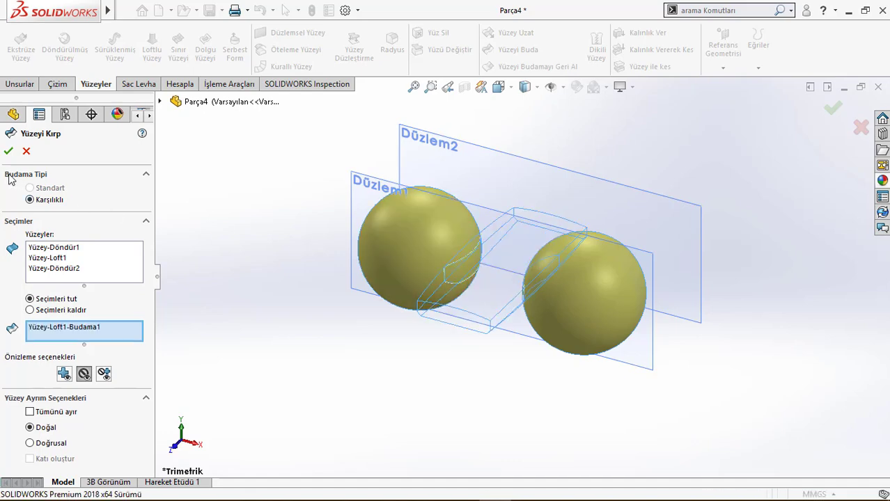
{"action": "left_click", "coordinate": [7, 151]}
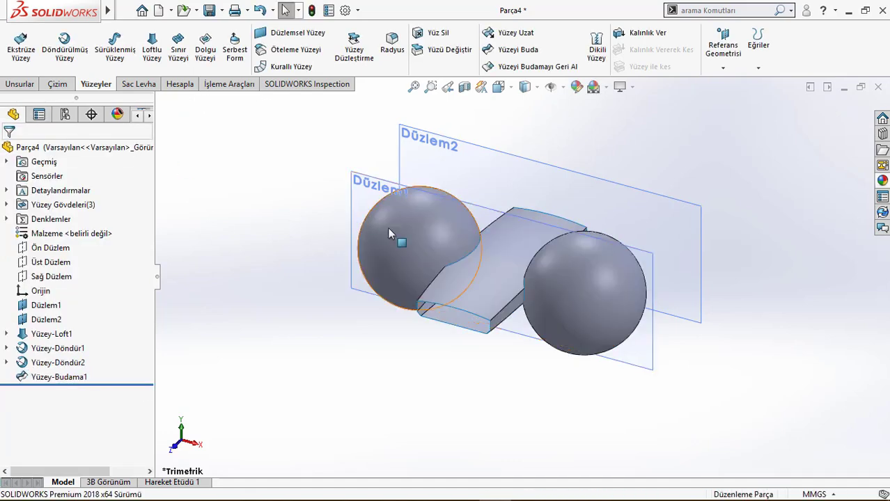
Step: Hide both sphere surfaces and the two reference planes
{"action": "left_click", "coordinate": [390, 229]}
{"action": "left_click", "coordinate": [591, 287], "text": "ctrl"}
{"action": "right_click", "coordinate": [592, 290]}
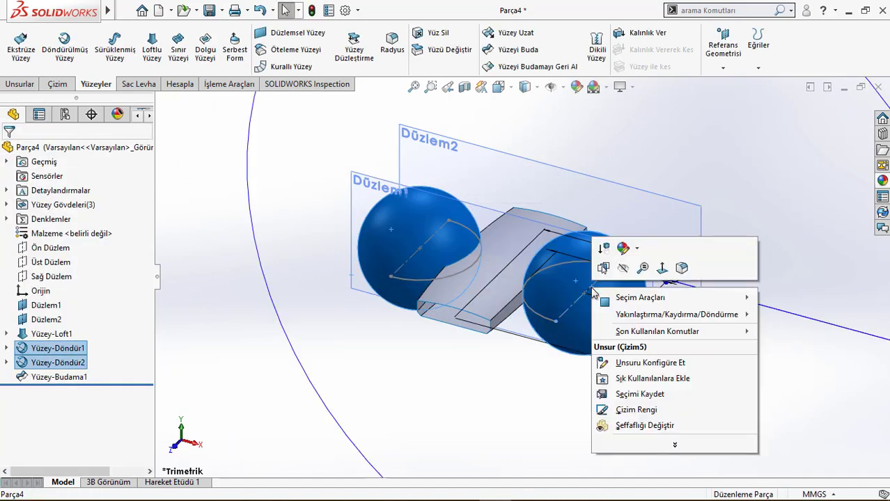
{"action": "left_click", "coordinate": [623, 270]}
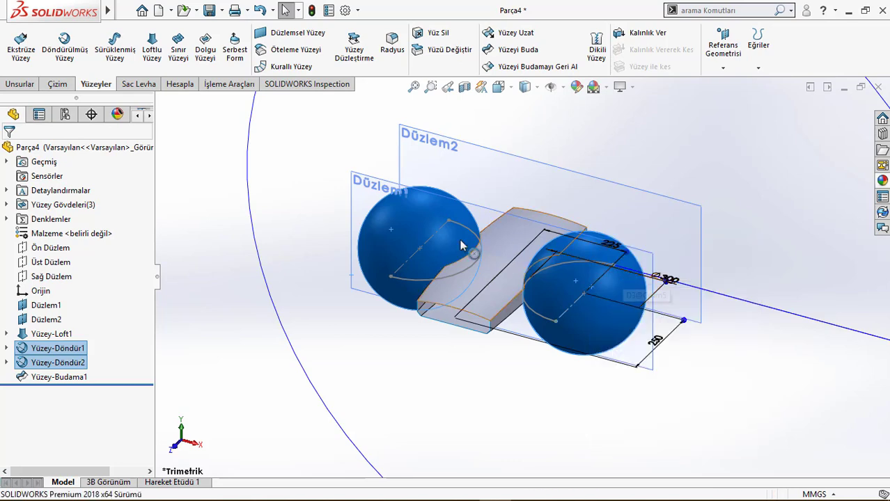
{"action": "left_click", "coordinate": [411, 237]}
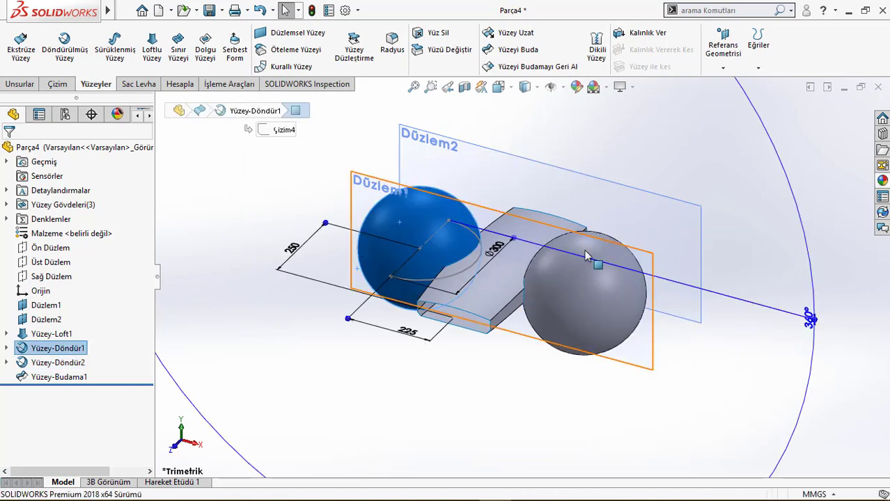
{"action": "left_click", "coordinate": [622, 299]}
{"action": "left_click", "coordinate": [675, 253]}
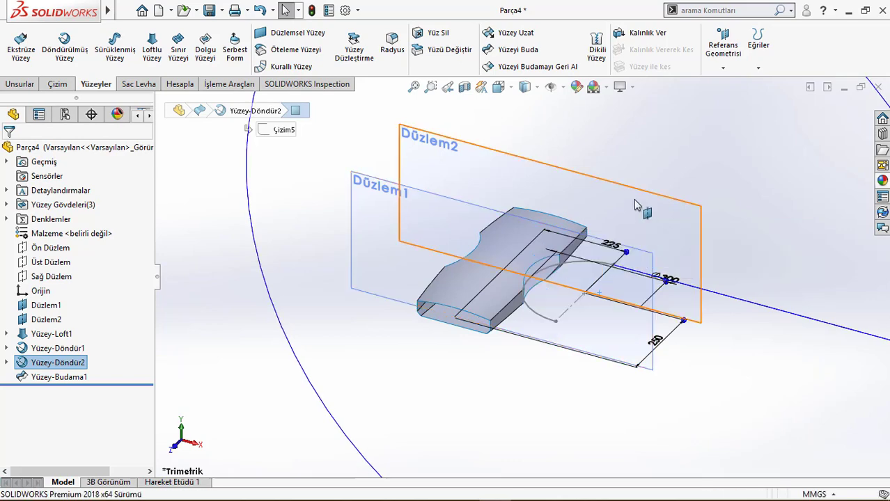
{"action": "left_click", "coordinate": [644, 201]}
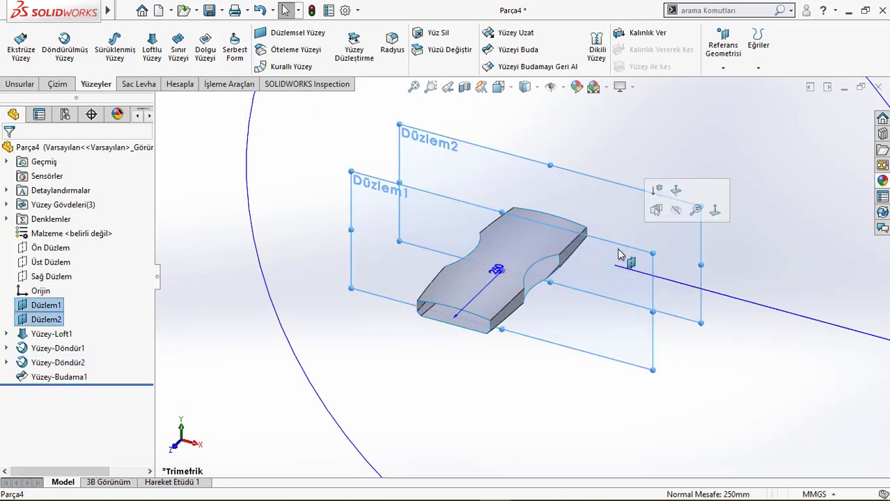
{"action": "middle_click_drag", "start_coordinate": [621, 254], "coordinate": [470, 290]}
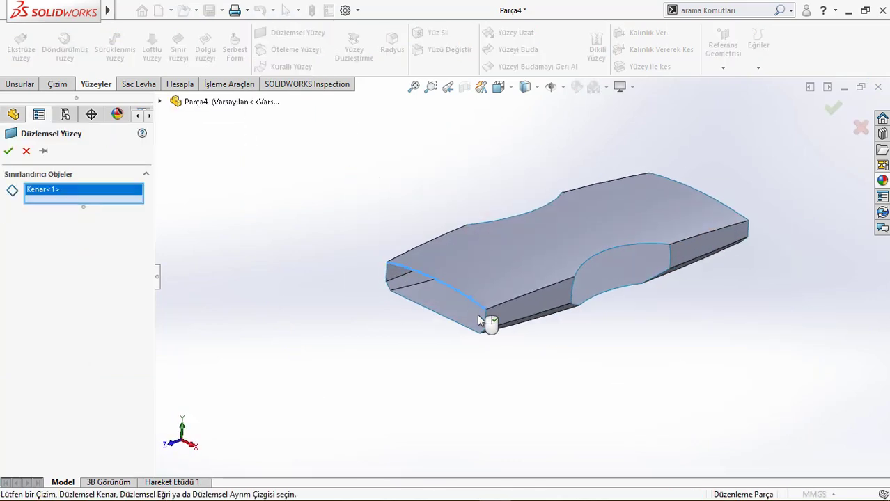
Step: Close the first end face with a planar surface from its four edges
{"action": "scroll", "coordinate": [480, 320], "scroll_direction": "down", "scroll_amount": 3}
{"action": "left_click", "coordinate": [490, 324]}
{"action": "left_click", "coordinate": [487, 336]}
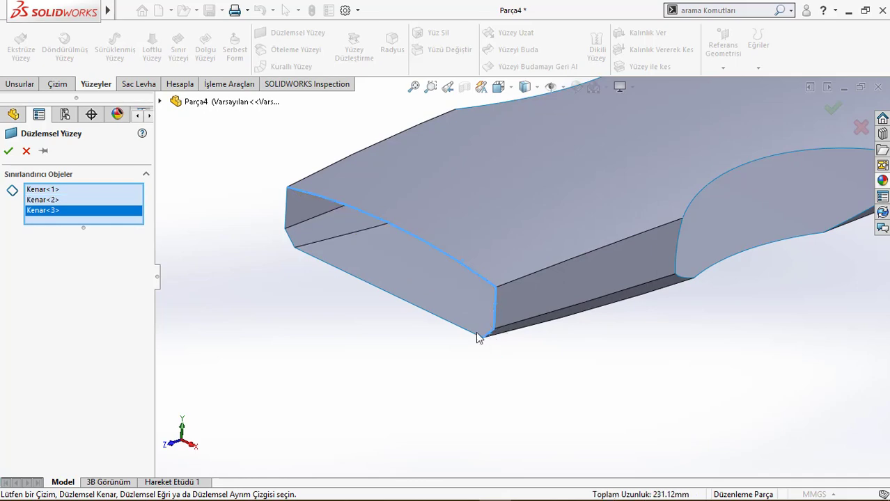
{"action": "left_click", "coordinate": [293, 239]}
{"action": "left_click", "coordinate": [289, 213]}
{"action": "key", "text": "Return"}
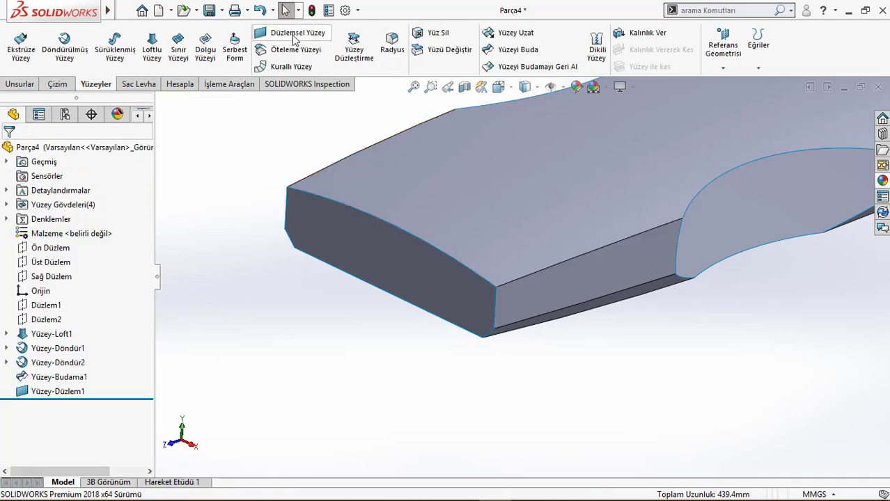
Step: Patch the open curved side with a filled surface bounded by its five edges
{"action": "left_click", "coordinate": [205, 46]}
{"action": "middle_click_drag", "start_coordinate": [513, 153], "coordinate": [668, 192]}
{"action": "left_click", "coordinate": [672, 190]}
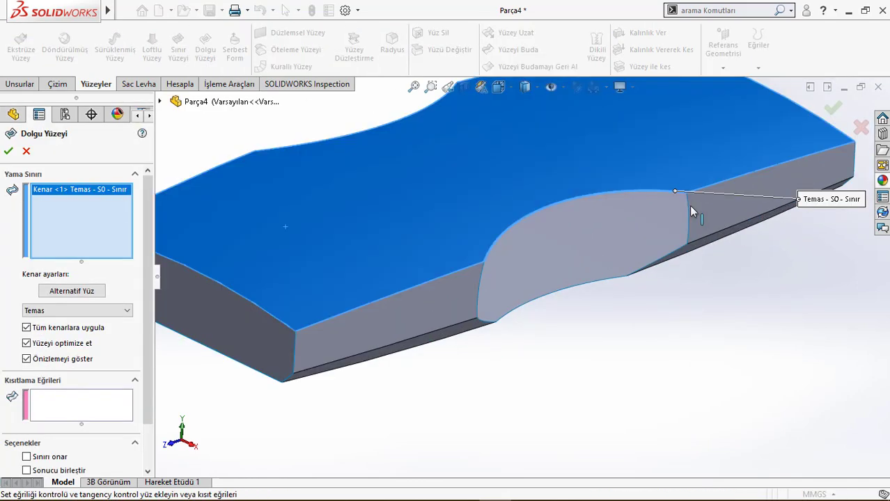
{"action": "left_click", "coordinate": [688, 209]}
{"action": "scroll", "coordinate": [662, 240], "scroll_direction": "down", "scroll_amount": 3}
{"action": "left_click", "coordinate": [655, 245]}
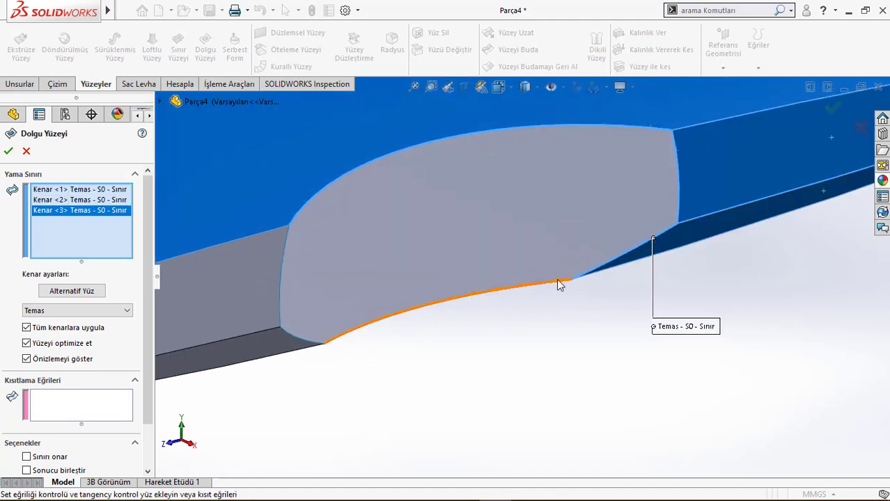
{"action": "left_click", "coordinate": [559, 285]}
{"action": "left_click", "coordinate": [308, 346]}
{"action": "key", "text": "Return"}
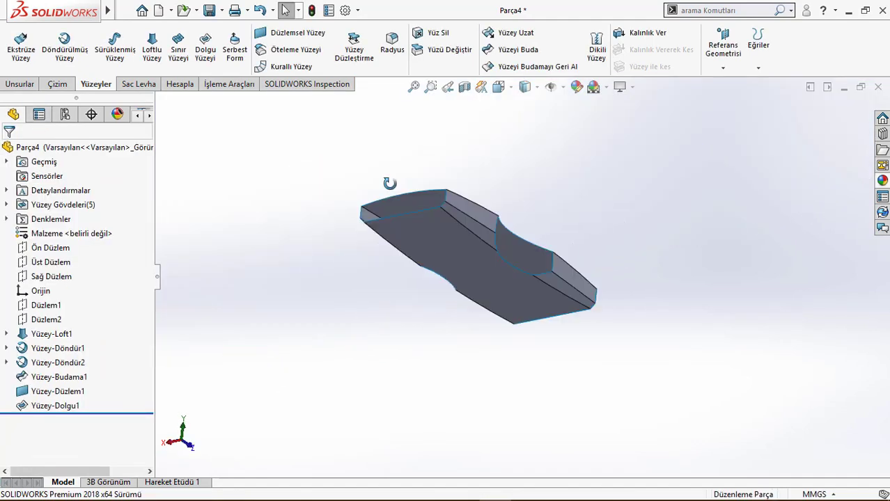
Step: Fill the notch opening with a second filled surface from its four edges
{"action": "middle_click_drag", "start_coordinate": [389, 183], "coordinate": [272, 223]}
{"action": "scroll", "coordinate": [488, 230], "scroll_direction": "down", "scroll_amount": 3}
{"action": "left_click", "coordinate": [206, 45]}
{"action": "left_click", "coordinate": [476, 220]}
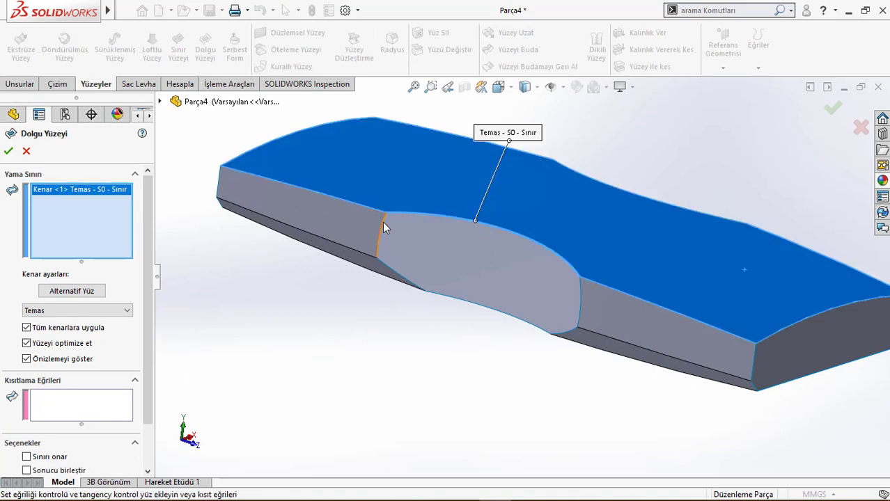
{"action": "left_click", "coordinate": [382, 222]}
{"action": "left_click", "coordinate": [379, 263]}
{"action": "left_click", "coordinate": [477, 301]}
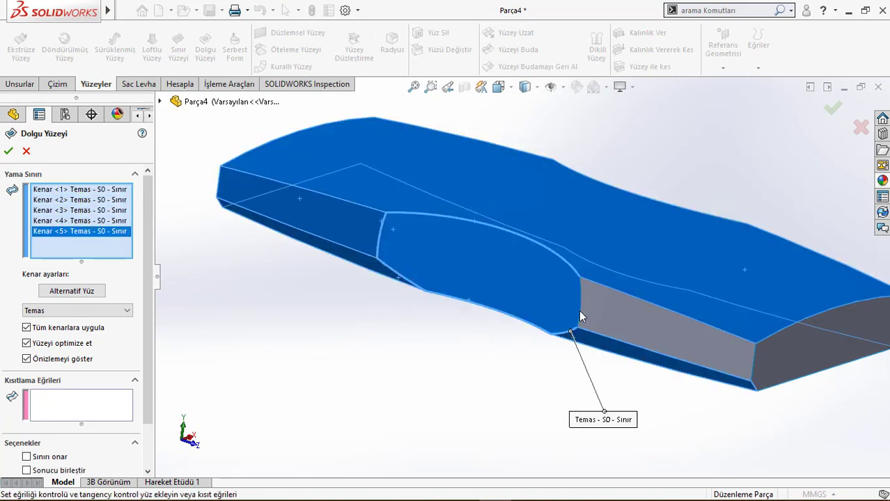
{"action": "key", "text": "Return"}
Step: Close the other end face with a second planar surface
{"action": "middle_click_drag", "start_coordinate": [317, 232], "coordinate": [224, 153]}
{"action": "left_click", "coordinate": [297, 32]}
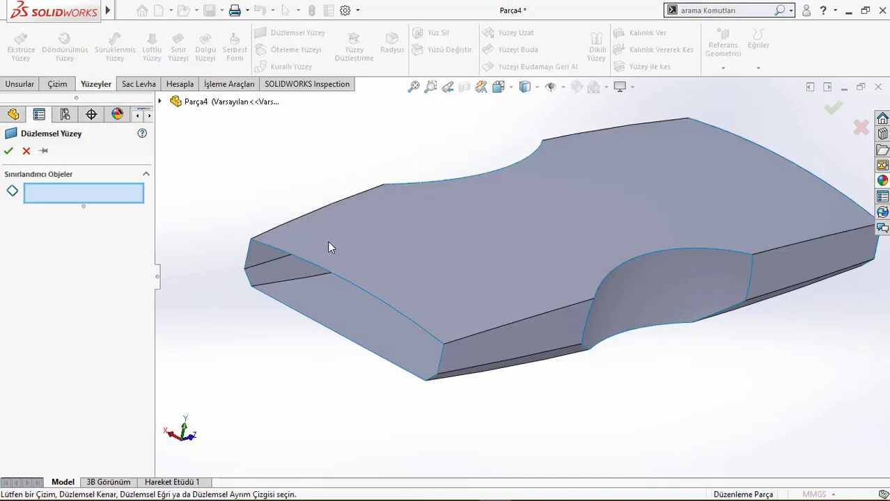
{"action": "left_click", "coordinate": [339, 275]}
{"action": "left_click", "coordinate": [440, 353]}
{"action": "left_click", "coordinate": [422, 378]}
{"action": "left_click", "coordinate": [292, 307]}
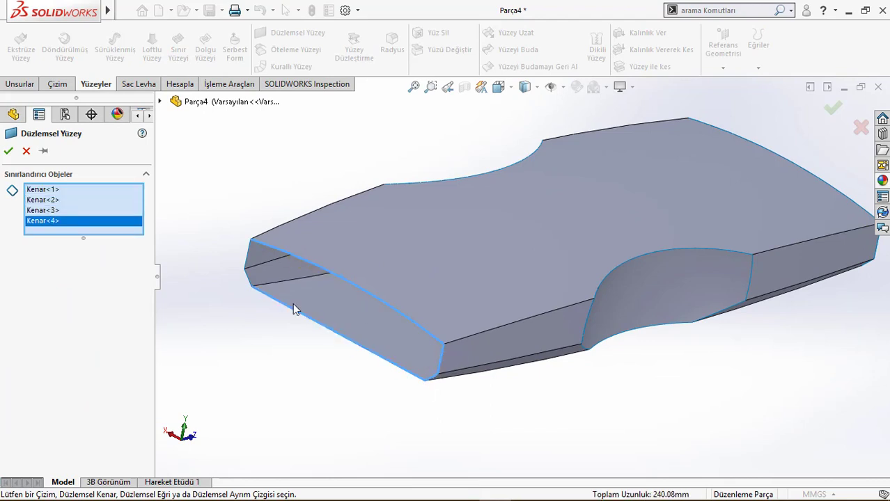
{"action": "key", "text": "Return"}
{"action": "mouse_move", "coordinate": [322, 208]}
{"action": "middle_mouse_down"}
{"action": "mouse_move", "coordinate": [380, 224]}
{"action": "mouse_move", "coordinate": [413, 249]}
{"action": "middle_mouse_up"}
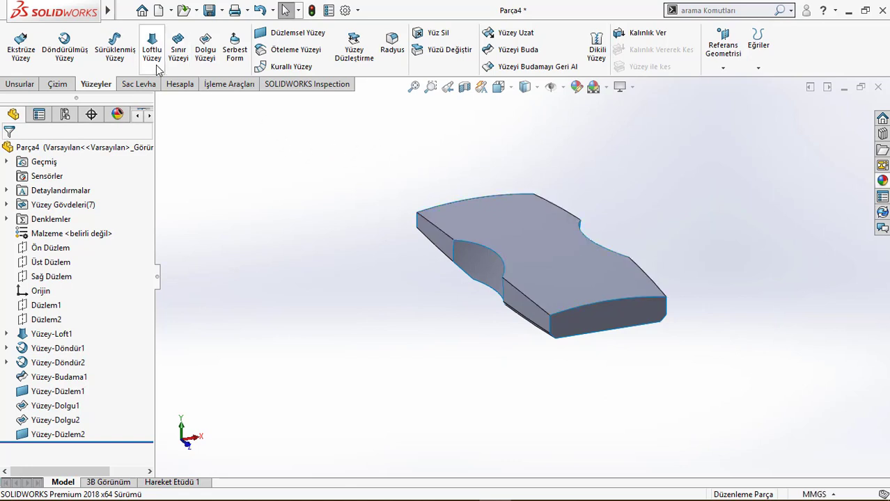
{"action": "scroll", "coordinate": [515, 268], "scroll_direction": "down", "scroll_amount": 3}
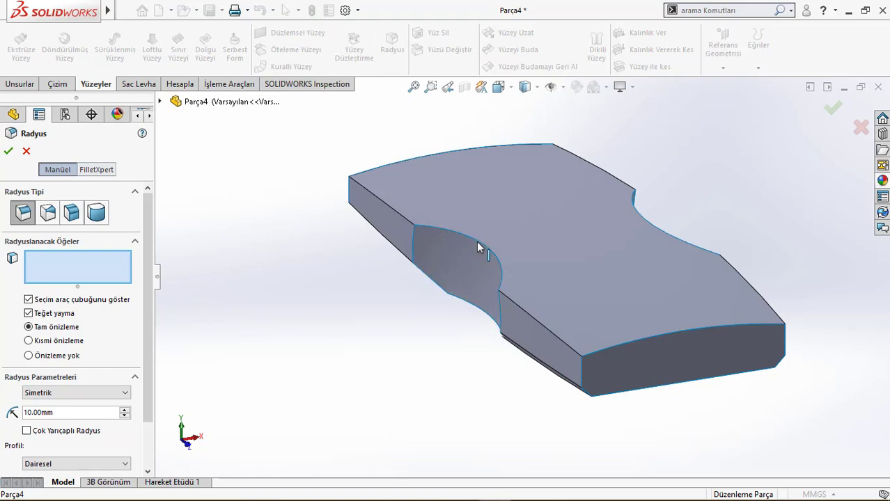
Step: Knit Yüzey-Budama1, both filled surfaces and both planar surfaces into one body
{"action": "left_click", "coordinate": [26, 152]}
{"action": "left_click", "coordinate": [595, 54]}
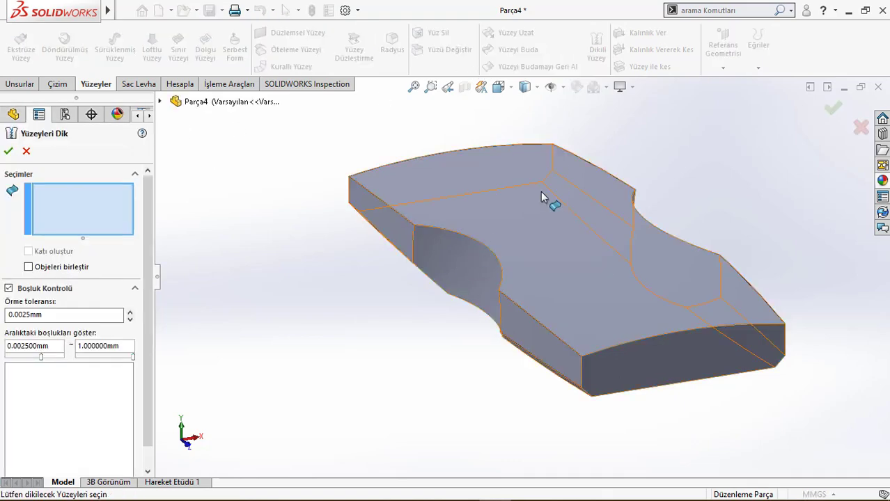
{"action": "left_click", "coordinate": [485, 248]}
{"action": "left_click", "coordinate": [495, 275]}
{"action": "left_click", "coordinate": [638, 373]}
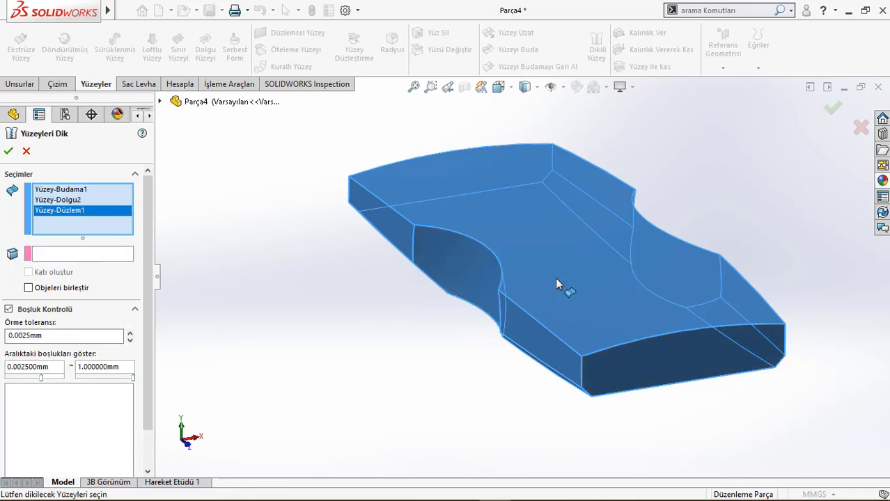
{"action": "middle_click_drag", "start_coordinate": [555, 277], "coordinate": [542, 288]}
{"action": "left_click", "coordinate": [542, 288]}
{"action": "middle_click_drag", "start_coordinate": [626, 222], "coordinate": [603, 259]}
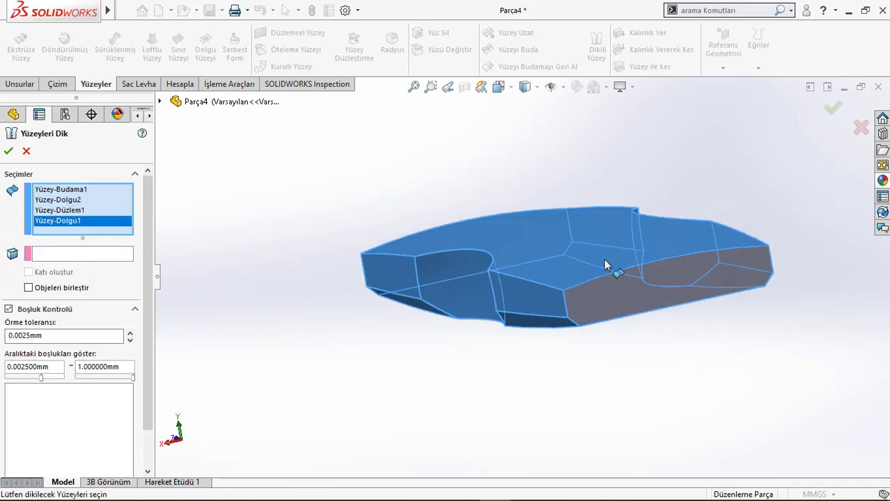
{"action": "left_click", "coordinate": [583, 243]}
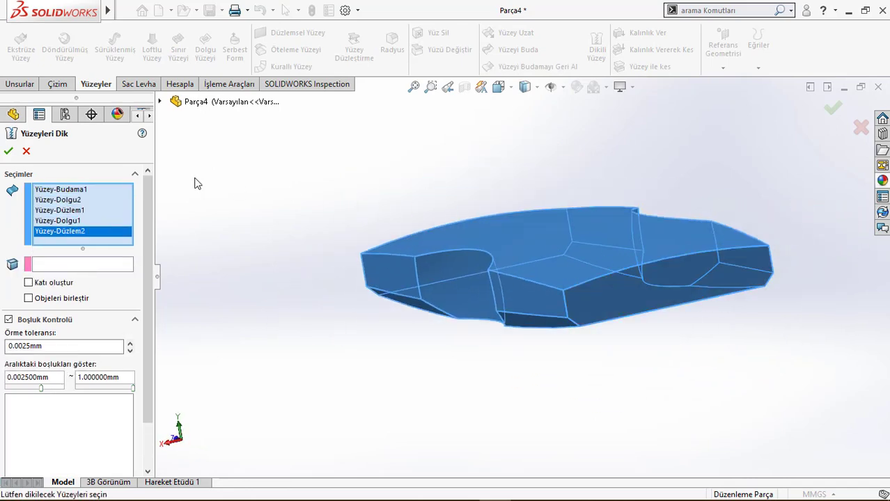
{"action": "left_click", "coordinate": [9, 152]}
{"action": "mouse_move", "coordinate": [360, 177]}
{"action": "middle_mouse_down"}
{"action": "mouse_move", "coordinate": [449, 201]}
{"action": "mouse_move", "coordinate": [457, 228]}
{"action": "mouse_move", "coordinate": [616, 247]}
{"action": "mouse_move", "coordinate": [487, 174]}
{"action": "middle_mouse_up"}
Step: Fillet the slab's vertical corner and notch edges with a 15 mm radius
{"action": "left_click", "coordinate": [392, 43]}
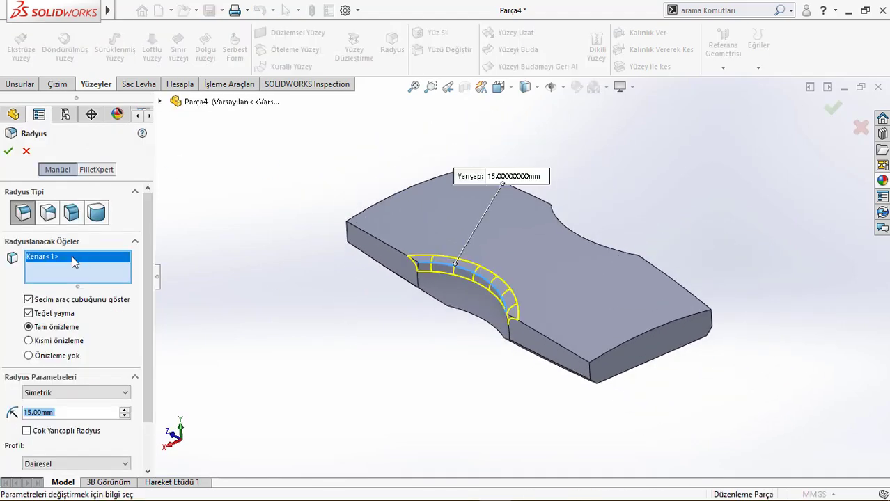
{"action": "key", "text": "Delete"}
{"action": "left_click", "coordinate": [531, 339]}
{"action": "left_click", "coordinate": [627, 379]}
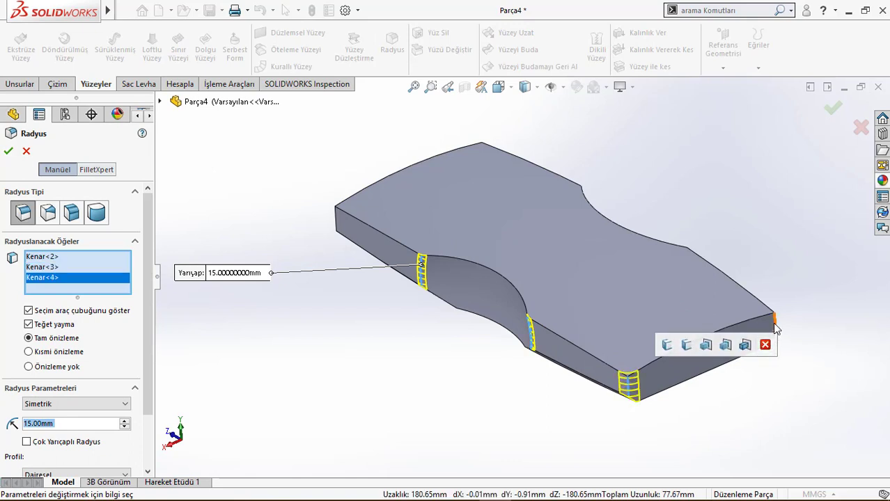
{"action": "left_click", "coordinate": [770, 327]}
{"action": "left_click", "coordinate": [482, 155]}
{"action": "left_click", "coordinate": [335, 221]}
{"action": "left_click", "coordinate": [582, 212]}
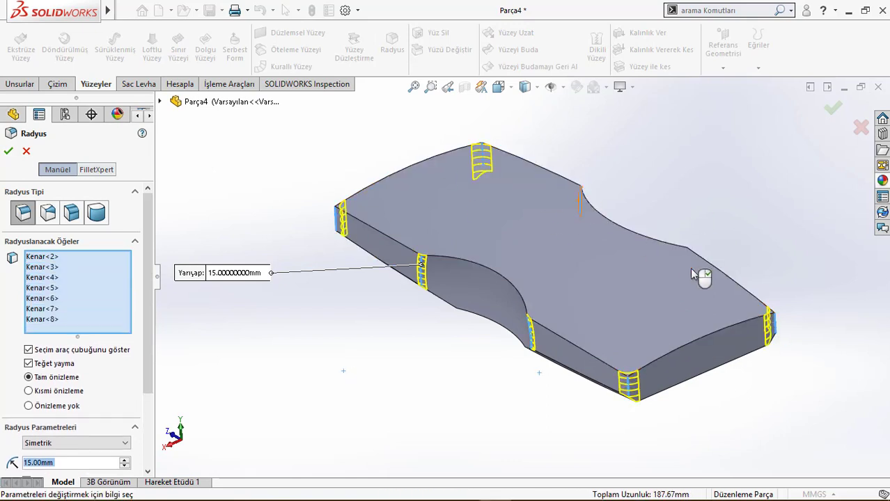
{"action": "left_click", "coordinate": [691, 270]}
{"action": "scroll", "coordinate": [140, 334], "scroll_direction": "down", "scroll_amount": 2}
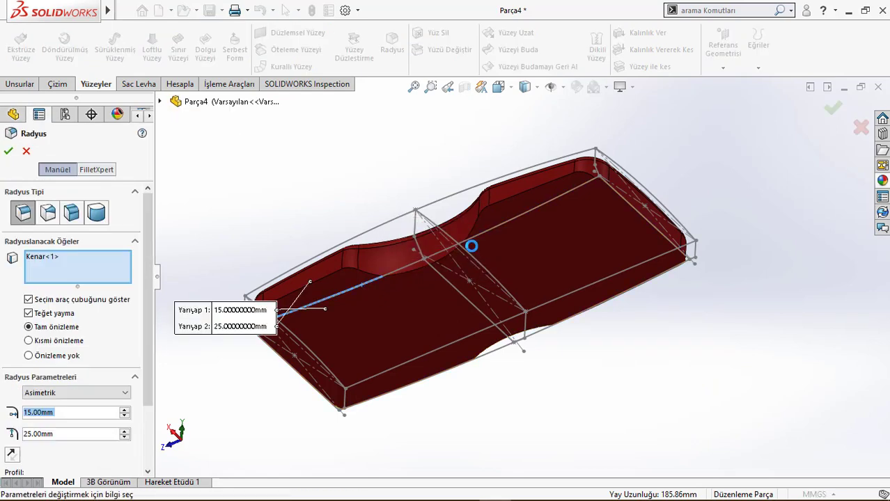
Step: Round the outer top edges with a symmetric 10 mm fillet
{"action": "left_click", "coordinate": [62, 394]}
{"action": "left_click", "coordinate": [69, 403]}
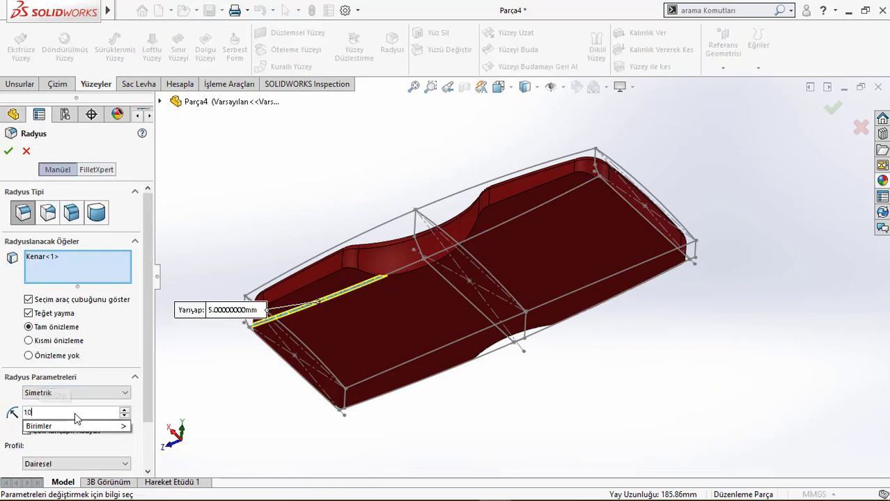
{"action": "left_click", "coordinate": [517, 223]}
{"action": "middle_click_drag", "start_coordinate": [516, 223], "coordinate": [423, 251]}
{"action": "left_click", "coordinate": [456, 298]}
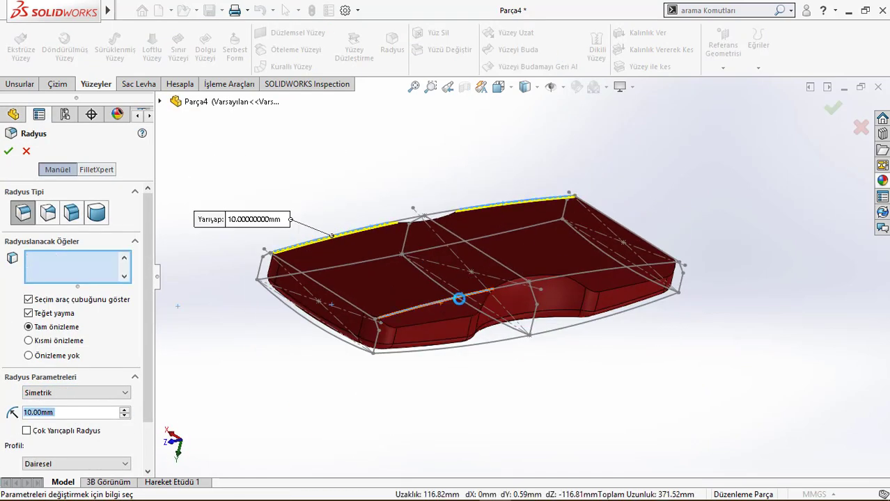
{"action": "left_click", "coordinate": [640, 272]}
Step: Apply the 10 mm fillet and thicken the knitted surface into a 3.00 mm solid
{"action": "left_click", "coordinate": [8, 151]}
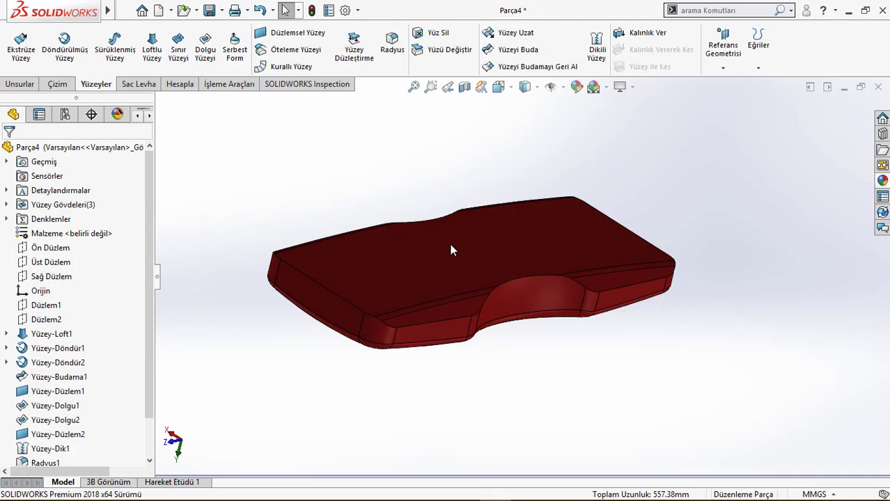
{"action": "left_click", "coordinate": [648, 33]}
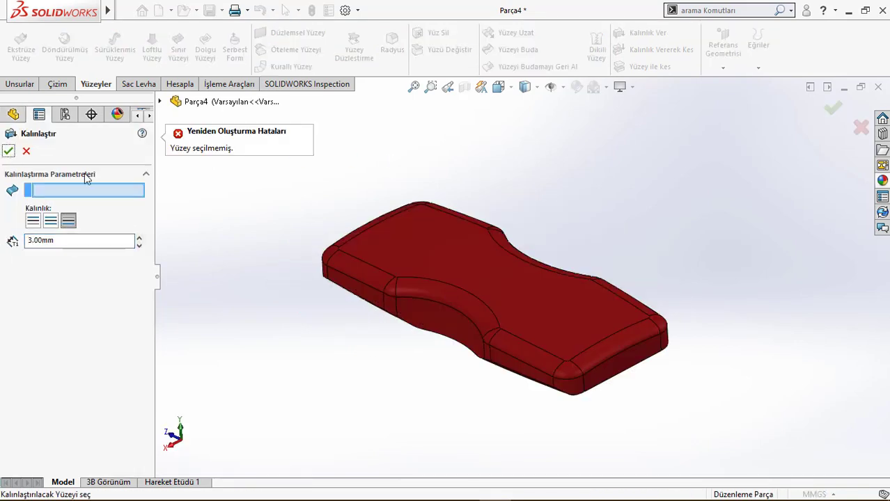
{"action": "left_click", "coordinate": [481, 237]}
{"action": "key", "text": "Return"}
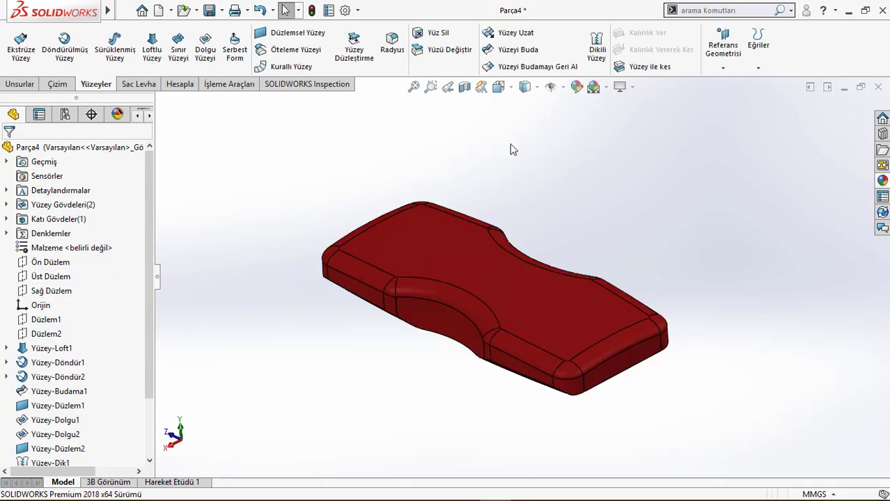
Step: Cut the solid with a Surface Cut on Üst Düzlem and inspect the rounded result
{"action": "left_click", "coordinate": [49, 278]}
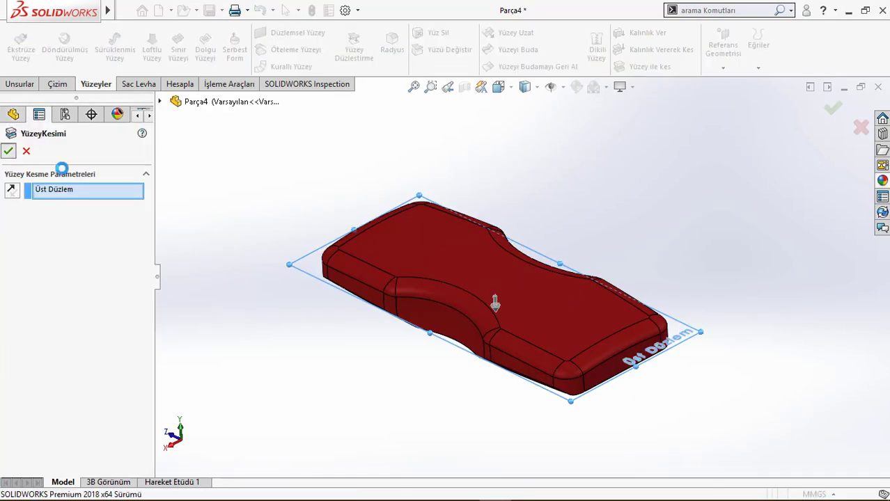
{"action": "key", "text": "Return"}
{"action": "middle_click_drag", "start_coordinate": [344, 312], "coordinate": [489, 176]}
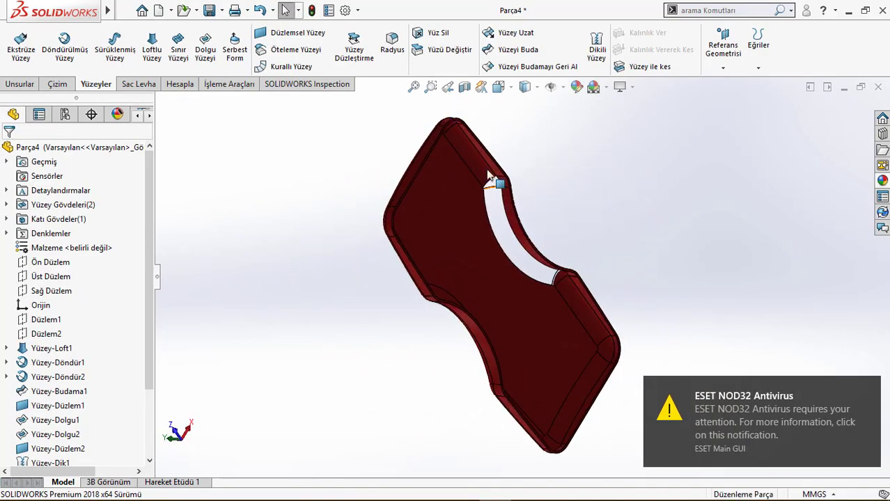
{"action": "scroll", "coordinate": [490, 176], "scroll_direction": "down", "scroll_amount": 5}
{"action": "middle_click_drag", "start_coordinate": [548, 318], "coordinate": [423, 279]}
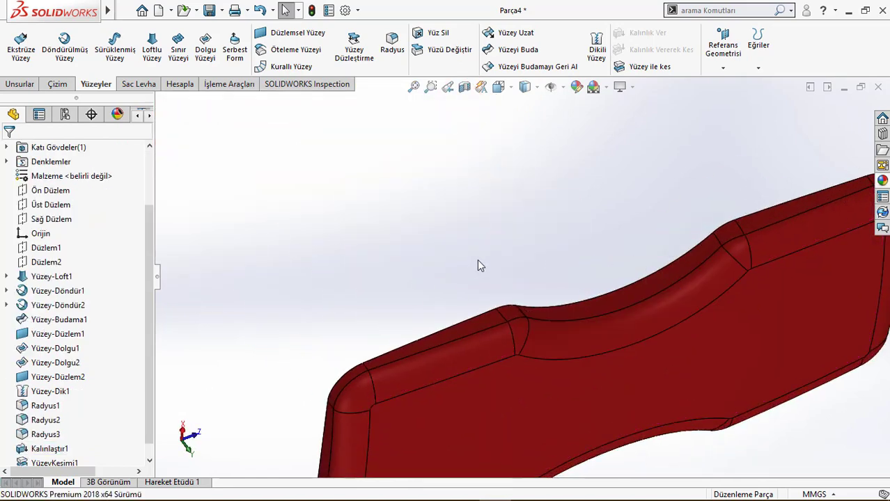
{"action": "mouse_move", "coordinate": [478, 265]}
{"action": "middle_mouse_down"}
{"action": "mouse_move", "coordinate": [628, 314]}
{"action": "mouse_move", "coordinate": [469, 200]}
{"action": "mouse_move", "coordinate": [554, 313]}
{"action": "middle_mouse_up"}
Step: Save the part under the new name trial_01
{"action": "left_click", "coordinate": [222, 10]}
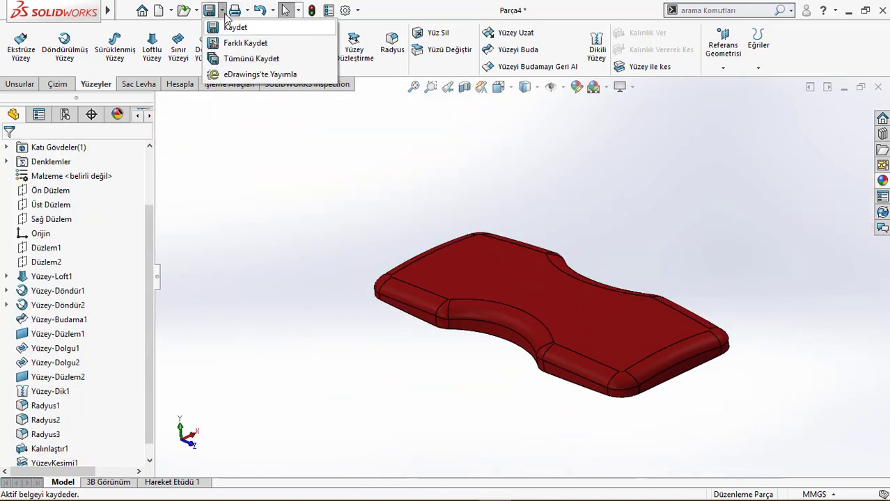
{"action": "left_click", "coordinate": [243, 43]}
{"action": "type", "text": "trial_01"}
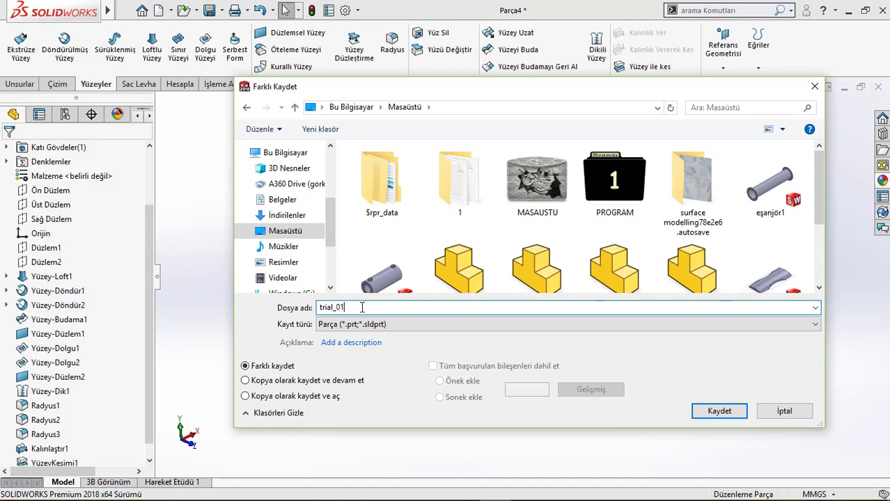
{"action": "key", "text": "Return"}
Step: Edit and confirm YüzeyKesimi1 so the part becomes a hollow open tray
{"action": "right_click", "coordinate": [53, 461]}
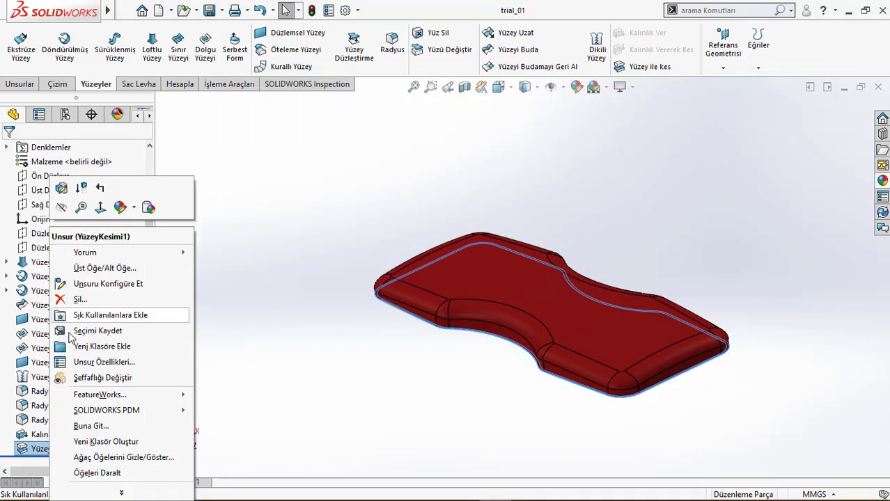
{"action": "left_click", "coordinate": [61, 189]}
{"action": "left_click", "coordinate": [8, 151]}
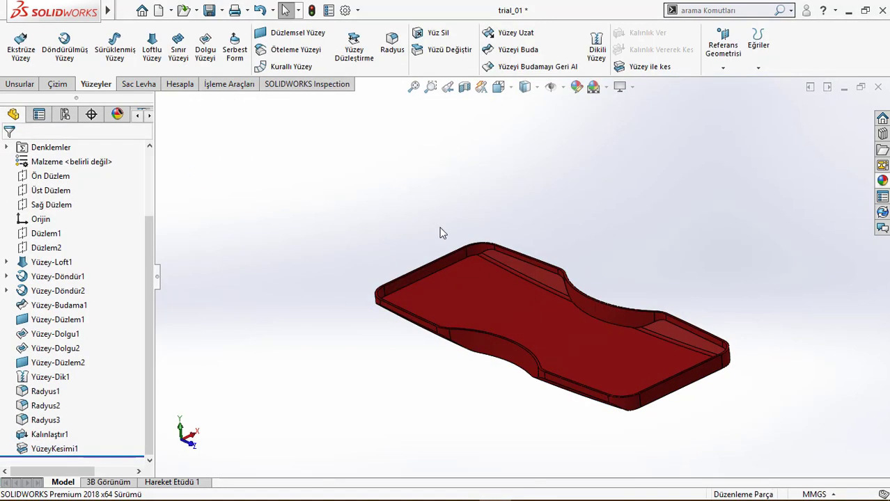
{"action": "middle_click_drag", "start_coordinate": [441, 228], "coordinate": [506, 224]}
Step: Save the part as a new file named trial_02
{"action": "left_click", "coordinate": [210, 11]}
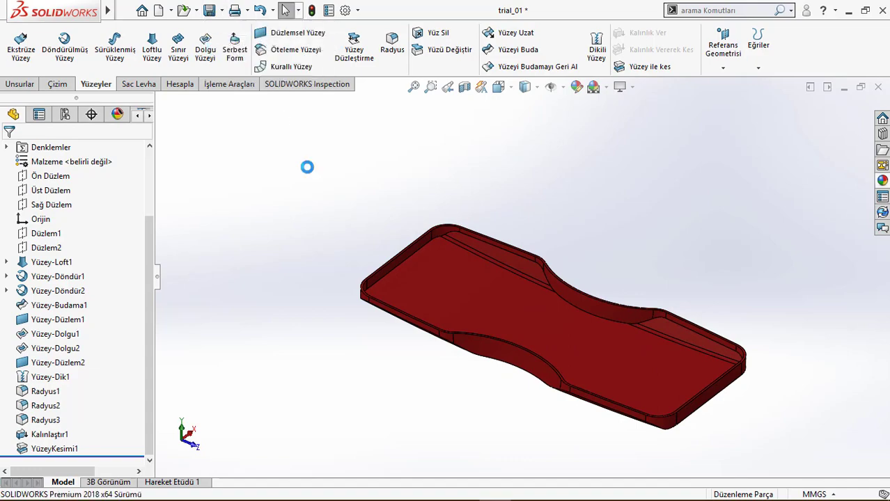
{"action": "type", "text": "trial_02"}
{"action": "key", "text": "Return"}
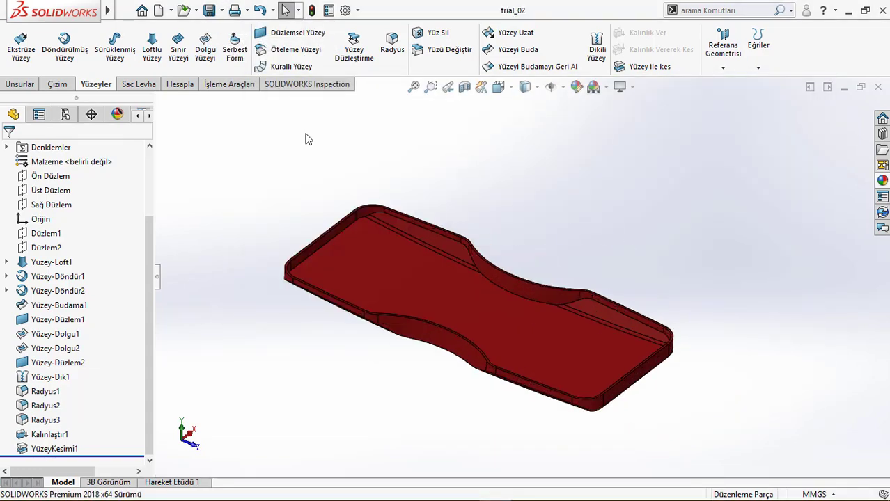
{"action": "left_click", "coordinate": [183, 10]}
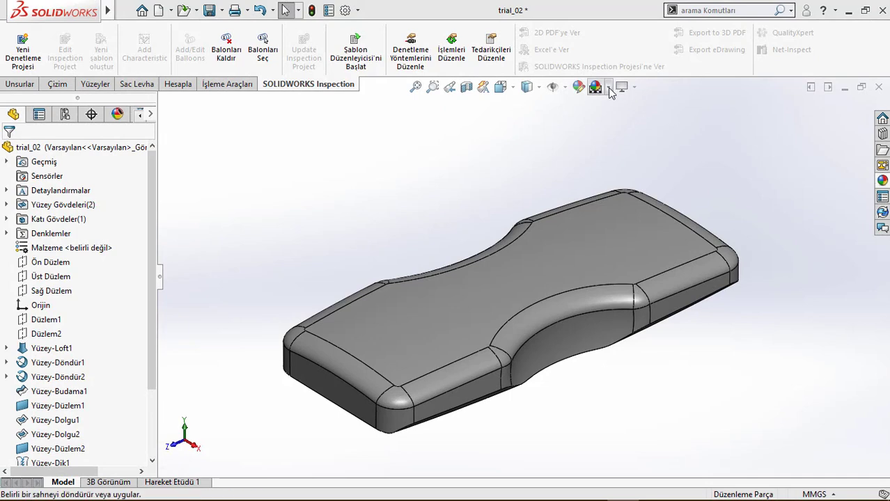
Step: Set the scene background to the grey gradient
{"action": "left_click", "coordinate": [609, 87]}
{"action": "left_click", "coordinate": [634, 133]}
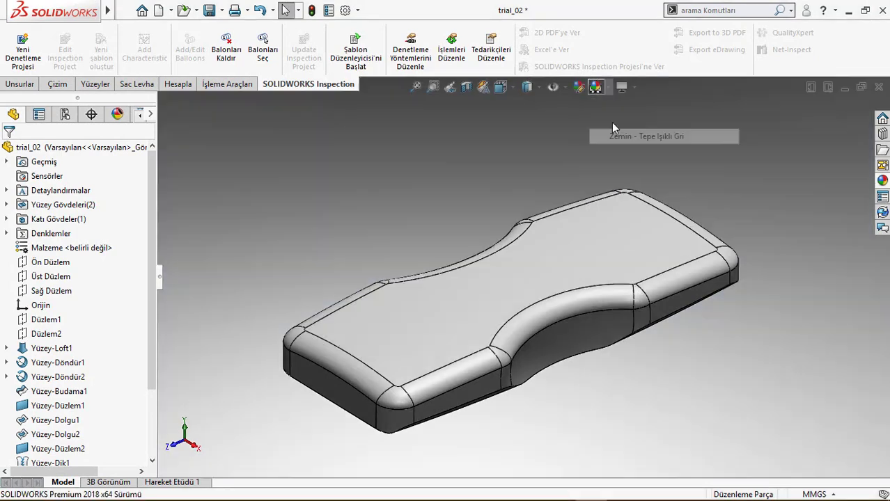
{"action": "left_click", "coordinate": [609, 87]}
Step: Apply the yellow Yumuşak Dokulu soft-textured plastic appearance to the slab
{"action": "left_click", "coordinate": [882, 179]}
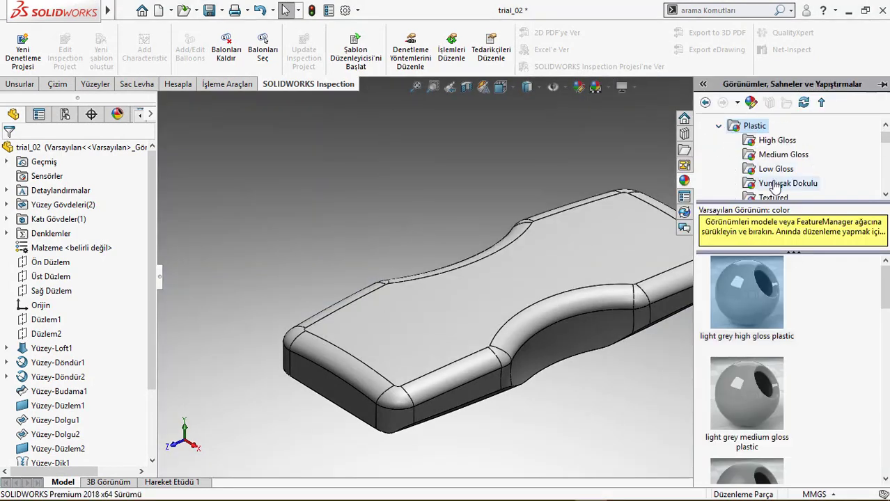
{"action": "left_click", "coordinate": [775, 185]}
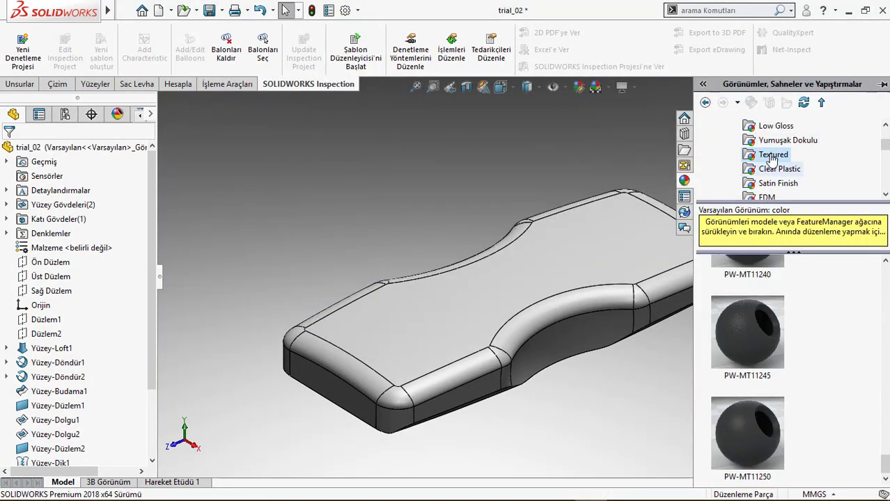
{"action": "left_click", "coordinate": [787, 140]}
{"action": "scroll", "coordinate": [738, 383], "scroll_direction": "down", "scroll_amount": 5}
{"action": "double_click", "coordinate": [722, 412]}
Step: Apply the green Yeşil 3 Nokta scene from Temel Sahneler to the viewport
{"action": "left_click", "coordinate": [684, 179]}
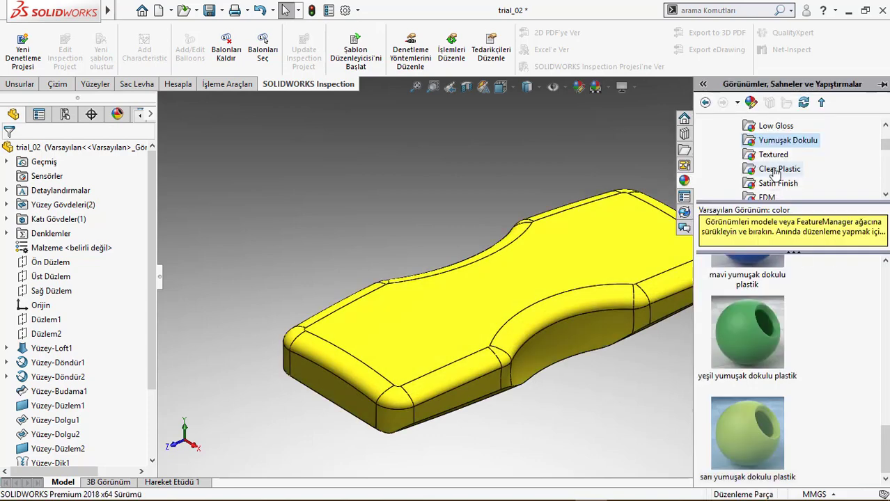
{"action": "scroll", "coordinate": [735, 172], "scroll_direction": "down", "scroll_amount": 5}
{"action": "left_click", "coordinate": [736, 173]}
{"action": "left_click", "coordinate": [758, 140]}
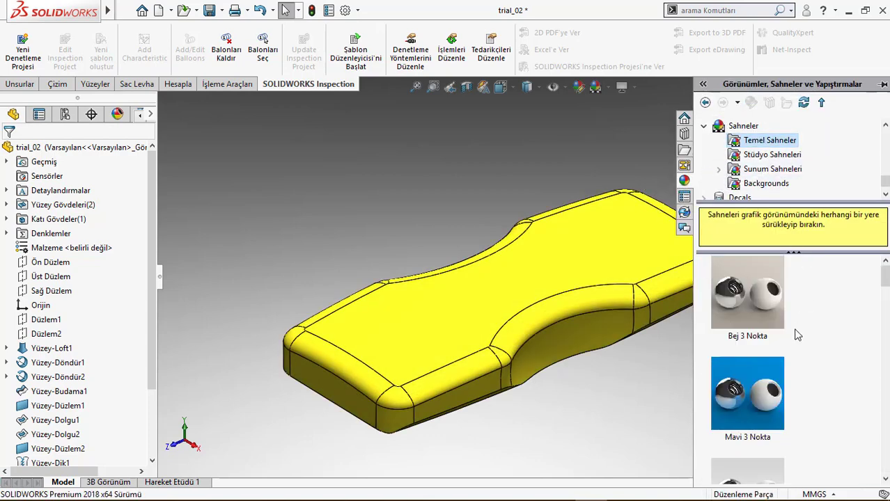
{"action": "scroll", "coordinate": [792, 341], "scroll_direction": "down", "scroll_amount": 2}
{"action": "left_click_drag", "start_coordinate": [747, 296], "coordinate": [663, 334]}
{"action": "key", "text": "Down"}
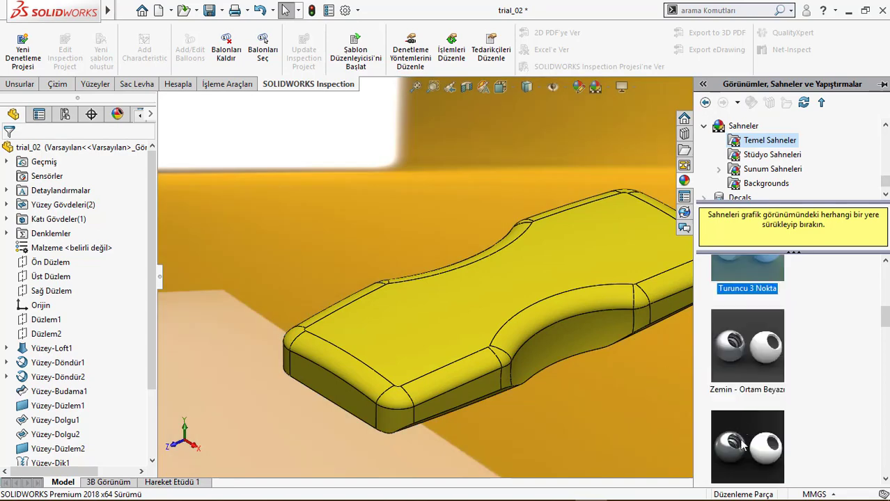
{"action": "key", "text": "Up"}
{"action": "key", "text": "Up"}
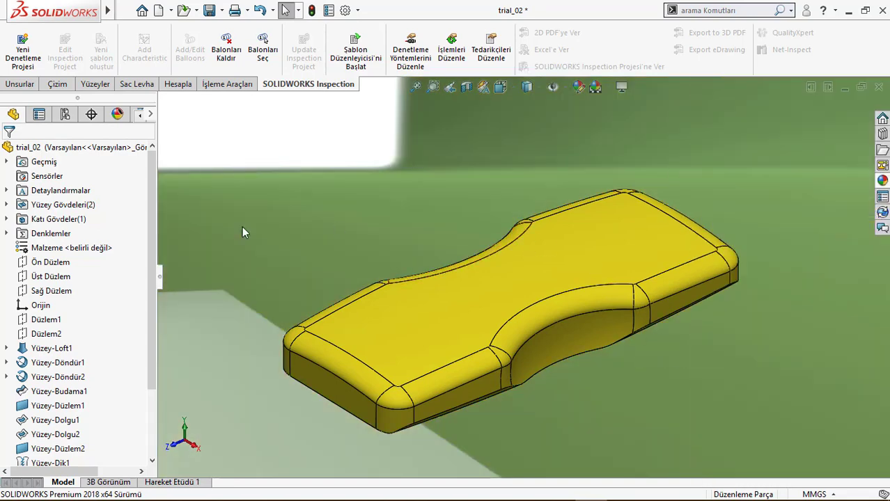
{"action": "left_click", "coordinate": [218, 87]}
Step: Add a sunlight (Günışığı) to the SOLIDWORKS lights
{"action": "left_click", "coordinate": [117, 114]}
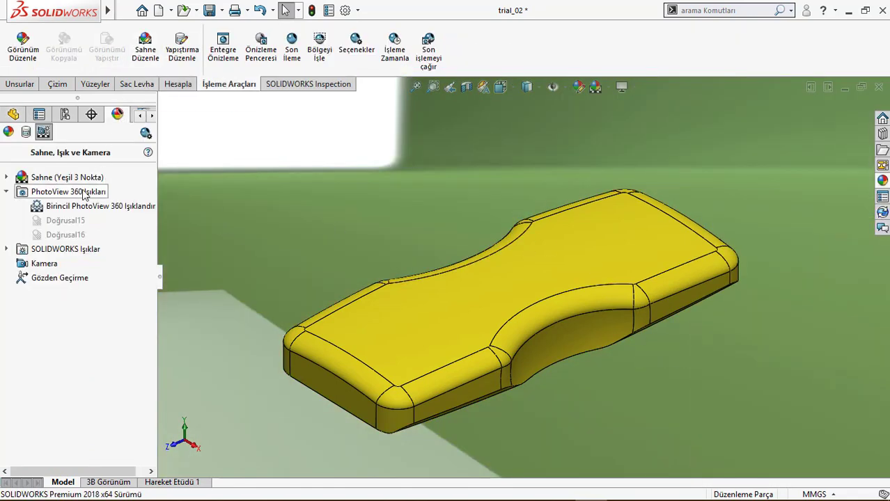
{"action": "right_click", "coordinate": [83, 207]}
{"action": "left_click", "coordinate": [21, 254]}
{"action": "right_click", "coordinate": [42, 249]}
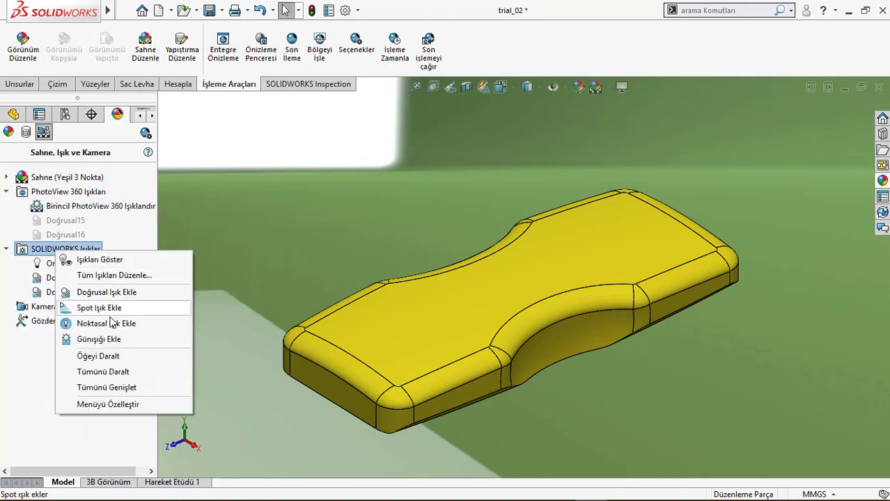
{"action": "left_click", "coordinate": [129, 339]}
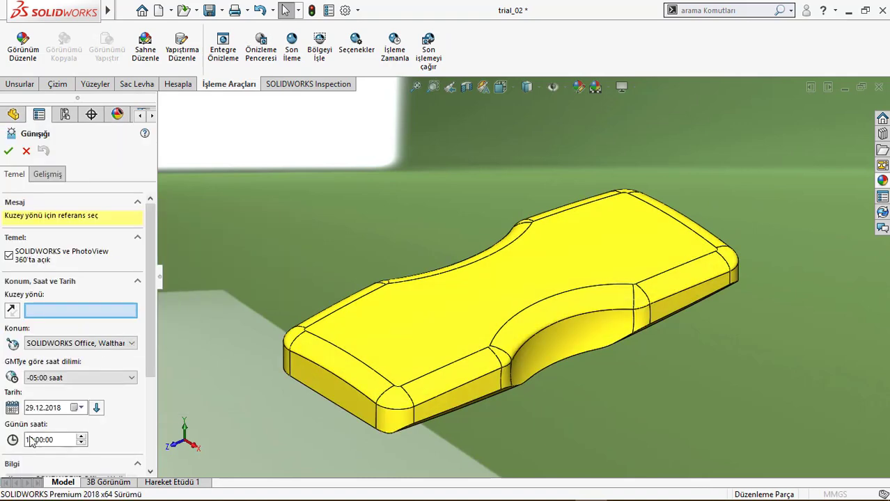
{"action": "key", "text": "Return"}
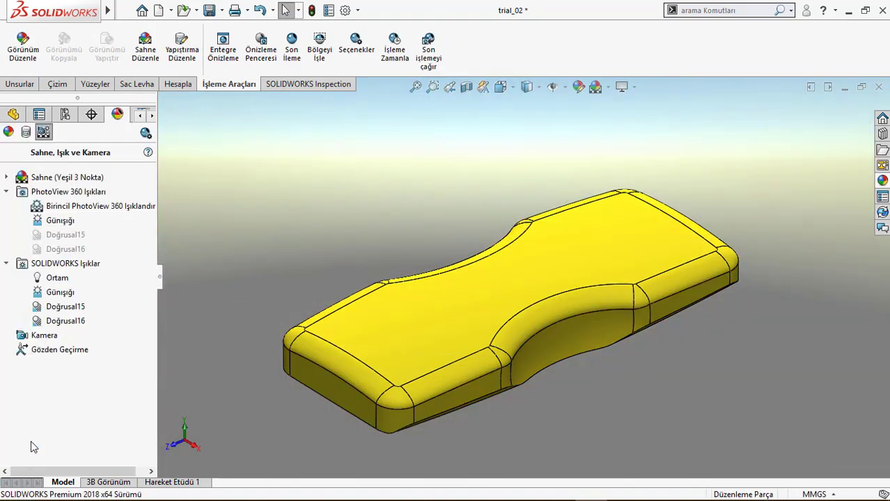
Step: Add point light Nokta1 at X 50 mm, Y 200 mm, Z 20 mm
{"action": "right_click", "coordinate": [58, 265]}
{"action": "left_click", "coordinate": [97, 339]}
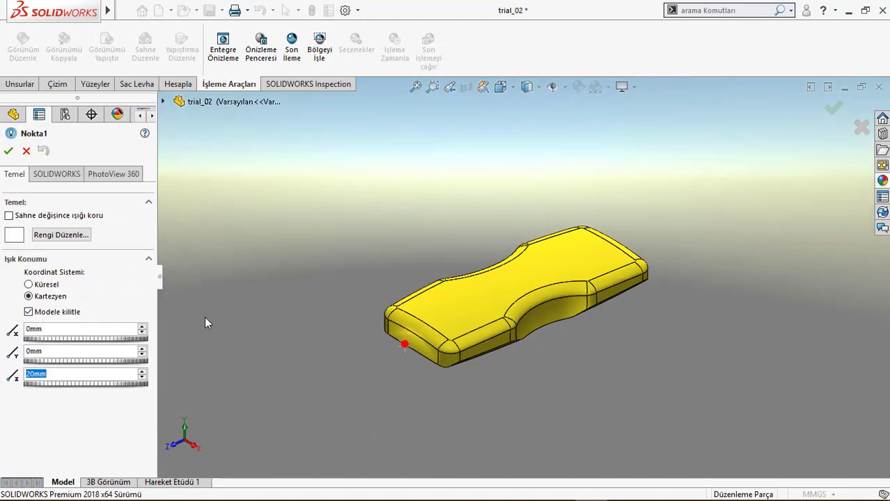
{"action": "key", "text": "ctrl+4"}
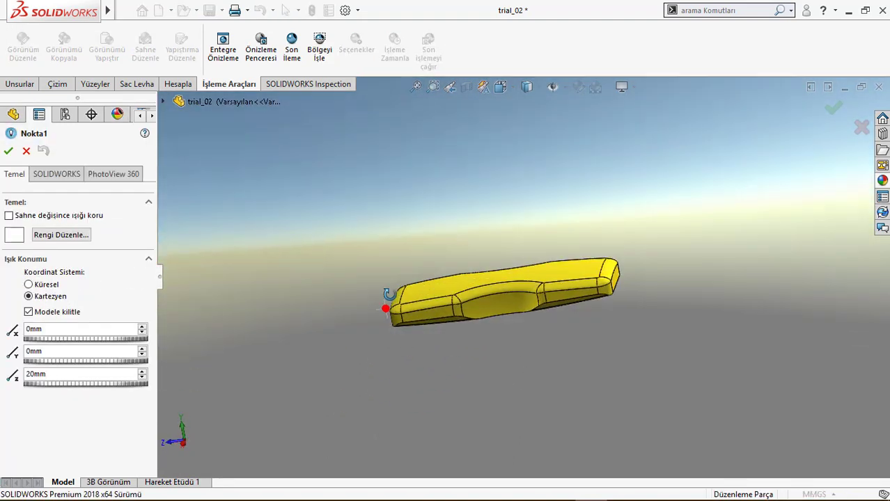
{"action": "left_click", "coordinate": [142, 350]}
{"action": "key", "text": "ctrl+7"}
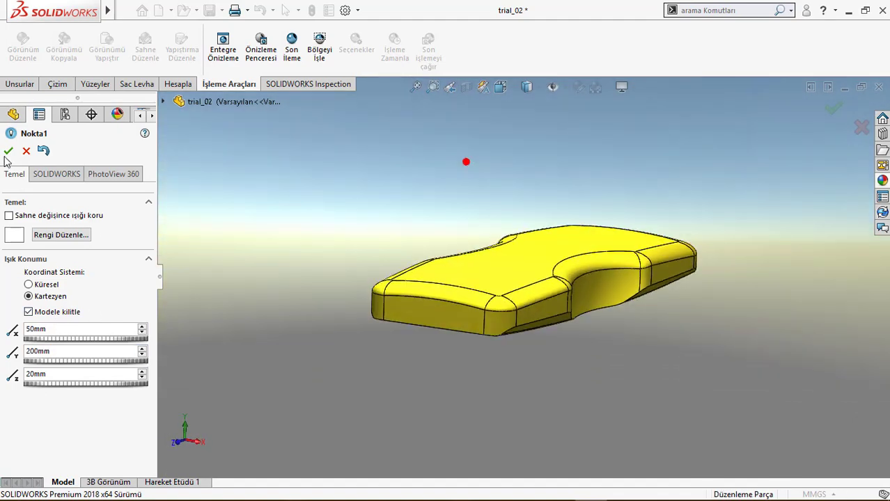
{"action": "left_click", "coordinate": [57, 174]}
{"action": "left_click", "coordinate": [94, 174]}
{"action": "left_click", "coordinate": [8, 150]}
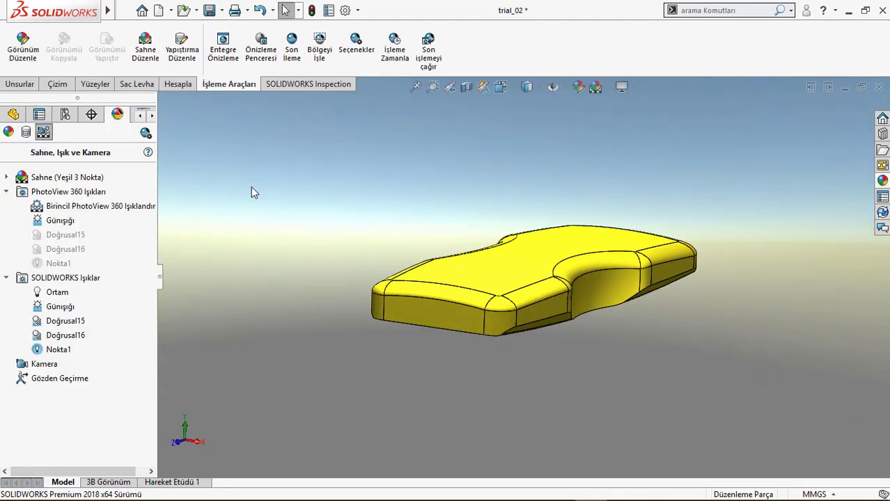
{"action": "mouse_move", "coordinate": [318, 131]}
{"action": "middle_mouse_down"}
{"action": "mouse_move", "coordinate": [457, 229]}
{"action": "mouse_move", "coordinate": [605, 354]}
{"action": "middle_mouse_up"}
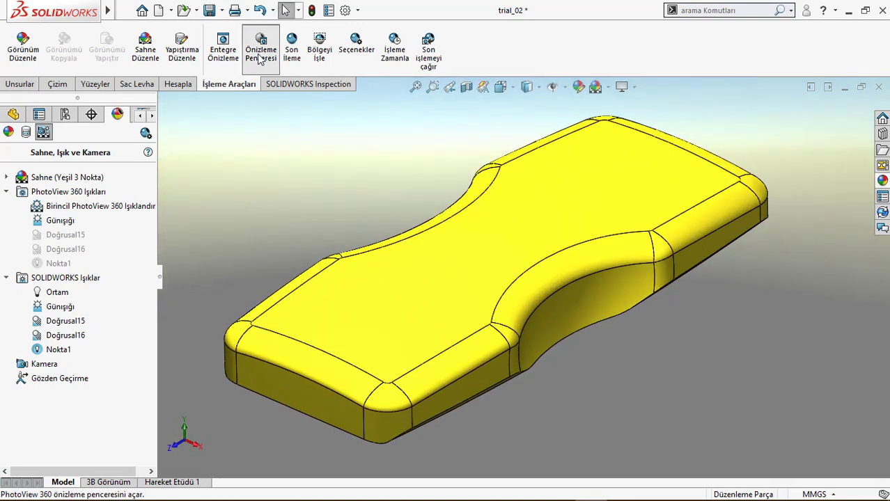
Step: Check the PhotoView 360 preview, then switch off the sunlight
{"action": "left_click", "coordinate": [260, 60]}
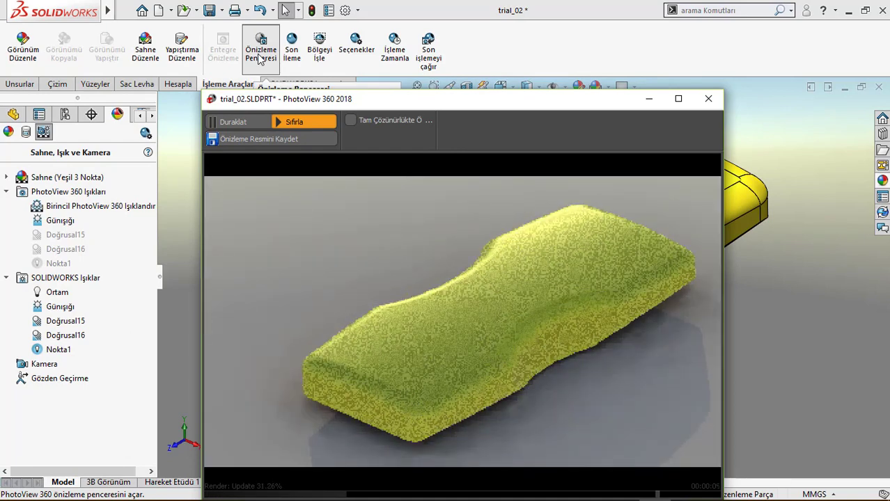
{"action": "left_click", "coordinate": [708, 99]}
{"action": "right_click", "coordinate": [62, 221]}
{"action": "left_click", "coordinate": [140, 230]}
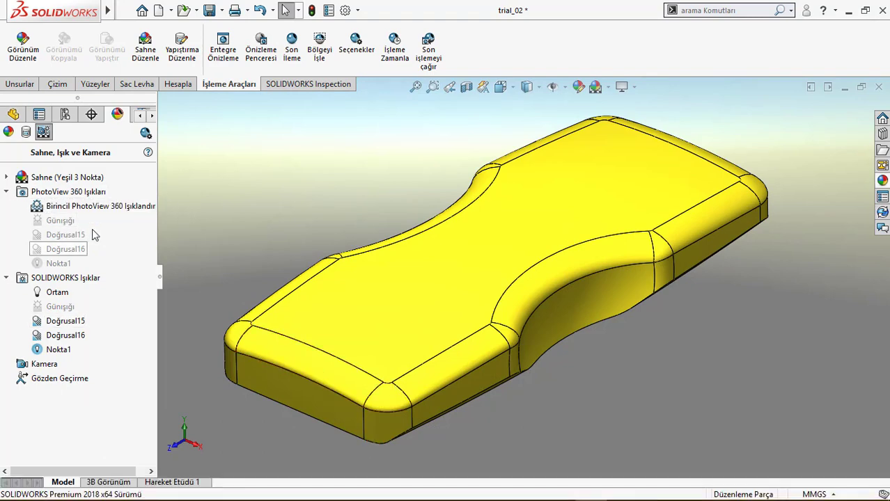
Step: Add spot light Spot1 positioned high above the slab and check it in a render preview
{"action": "right_click", "coordinate": [94, 235]}
{"action": "left_click", "coordinate": [64, 321]}
{"action": "right_click", "coordinate": [65, 321]}
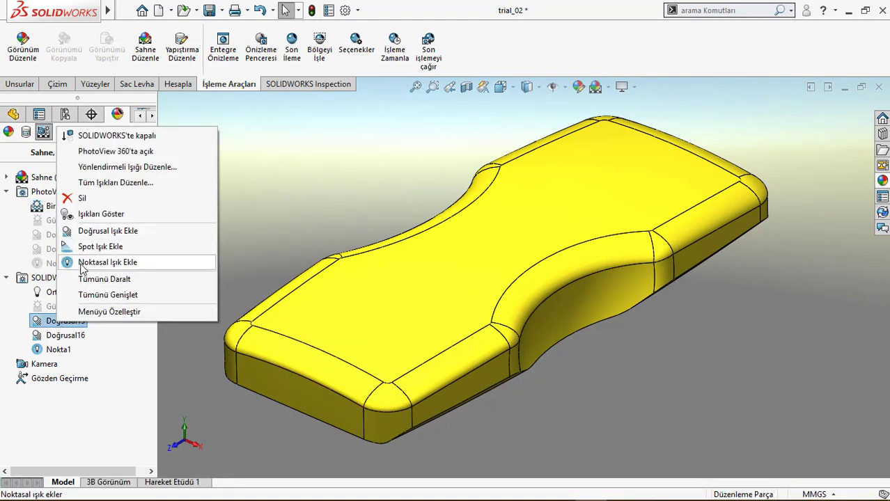
{"action": "left_click", "coordinate": [82, 247]}
{"action": "key", "text": "space"}
{"action": "left_click", "coordinate": [532, 283]}
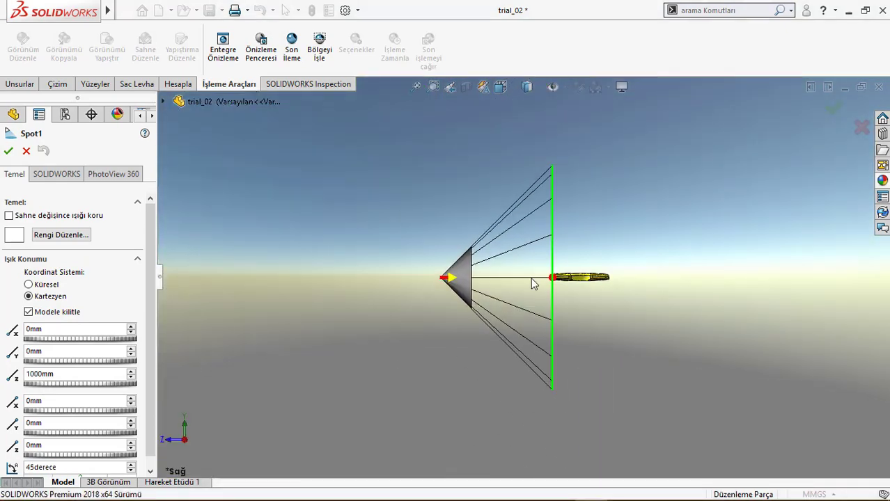
{"action": "left_click_drag", "start_coordinate": [447, 278], "coordinate": [426, 197]}
{"action": "key", "text": "Return"}
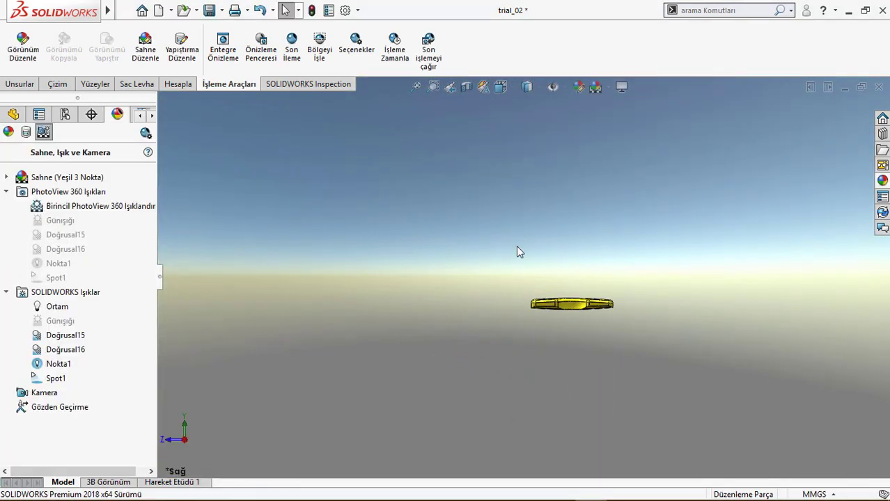
{"action": "key", "text": "ctrl+7"}
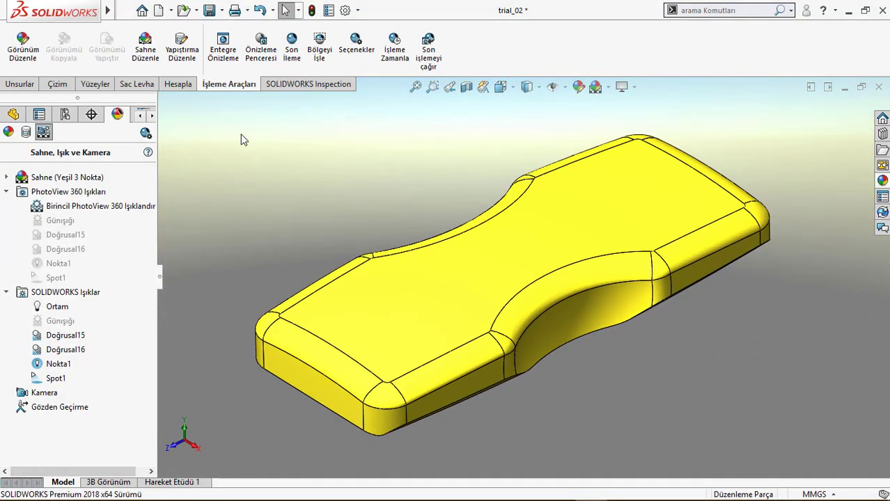
{"action": "left_click", "coordinate": [262, 62]}
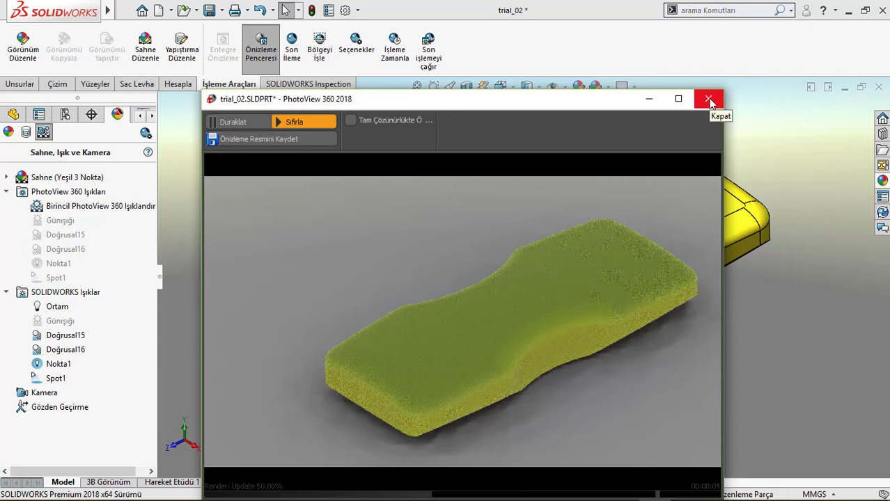
{"action": "left_click", "coordinate": [709, 100]}
Step: Reapply the Yeşil 3 Nokta scene and save the final PhotoView 360 render as surfacemodelling
{"action": "right_click", "coordinate": [78, 207]}
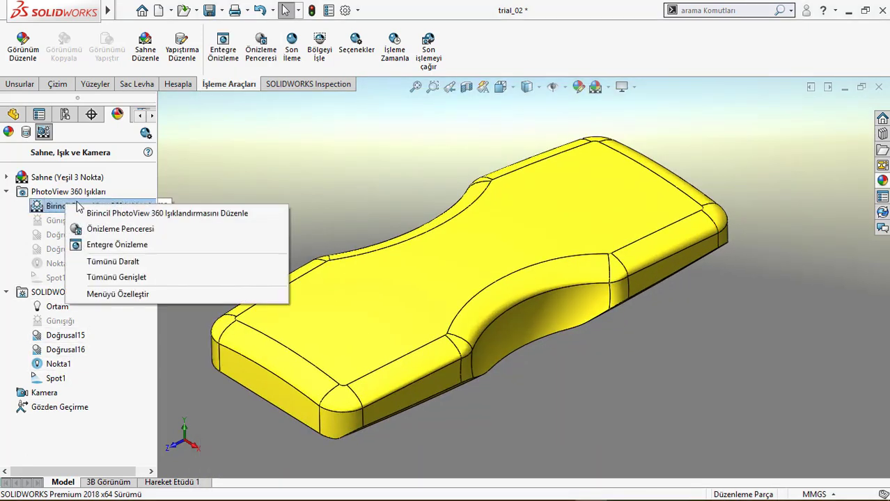
{"action": "left_click", "coordinate": [883, 180]}
{"action": "left_click_drag", "start_coordinate": [747, 342], "coordinate": [341, 127]}
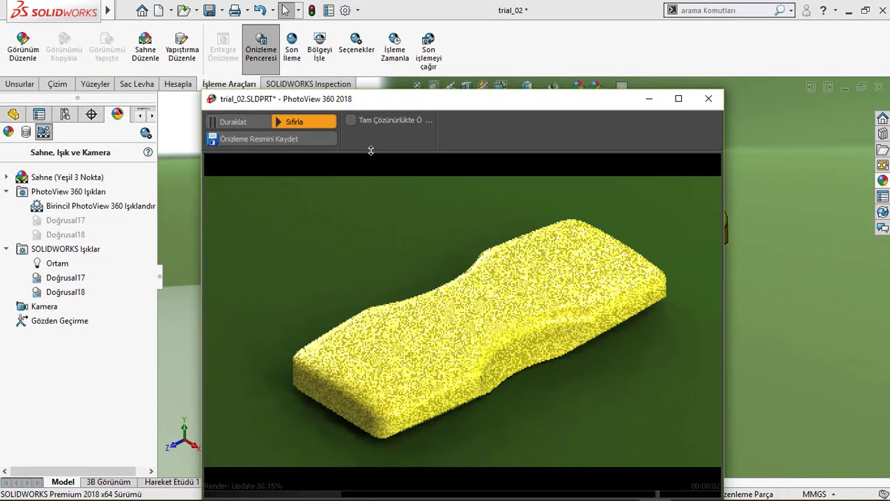
{"action": "left_click", "coordinate": [293, 57]}
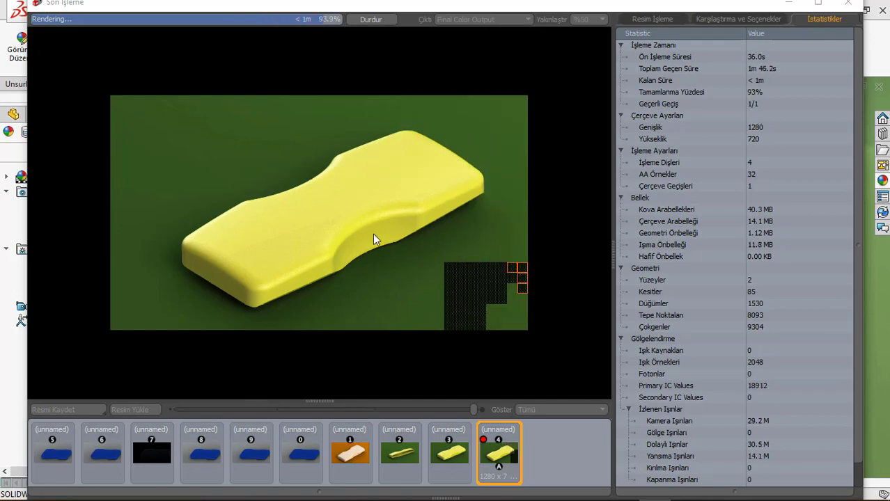
{"action": "type", "text": "surfacemodelling"}
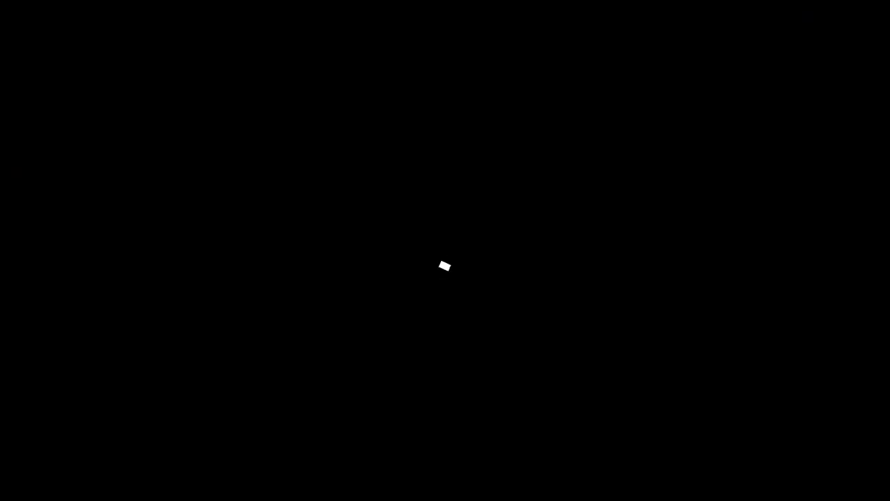